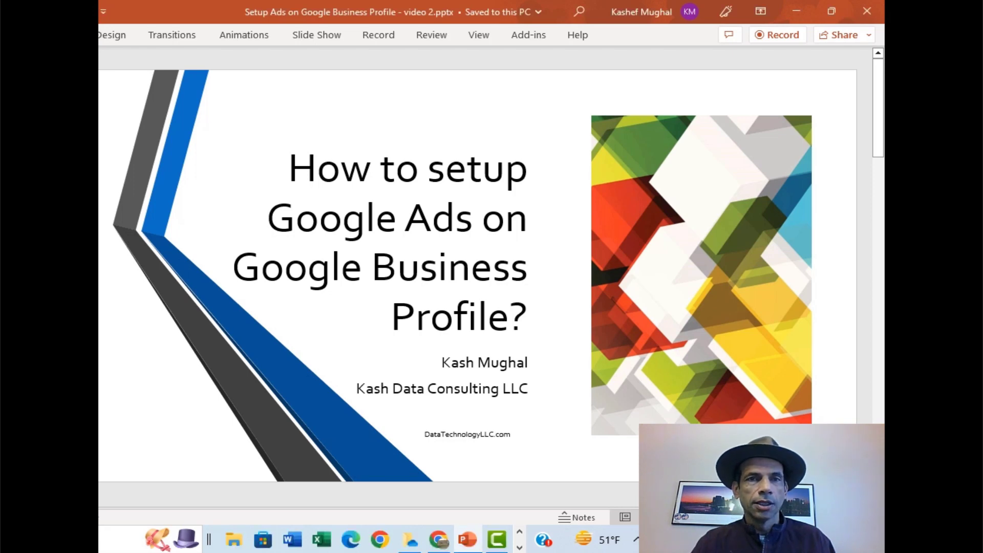
Step: Advance from the title slide to the slide defining Google Business Profile
key(Page_Down)
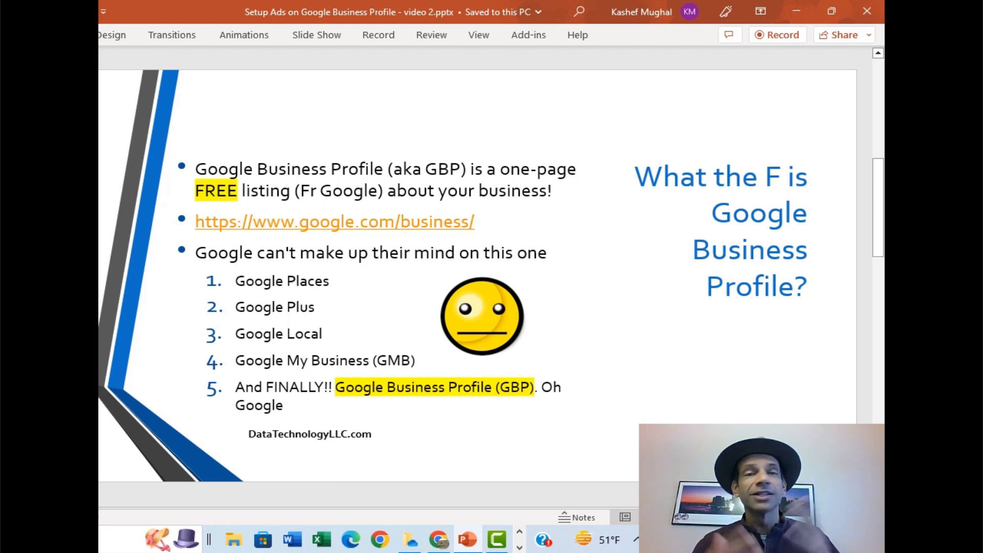
Step: Move to the 'This Demo' slide and highlight business.google.com and Covina, CA
key(Page_Down)
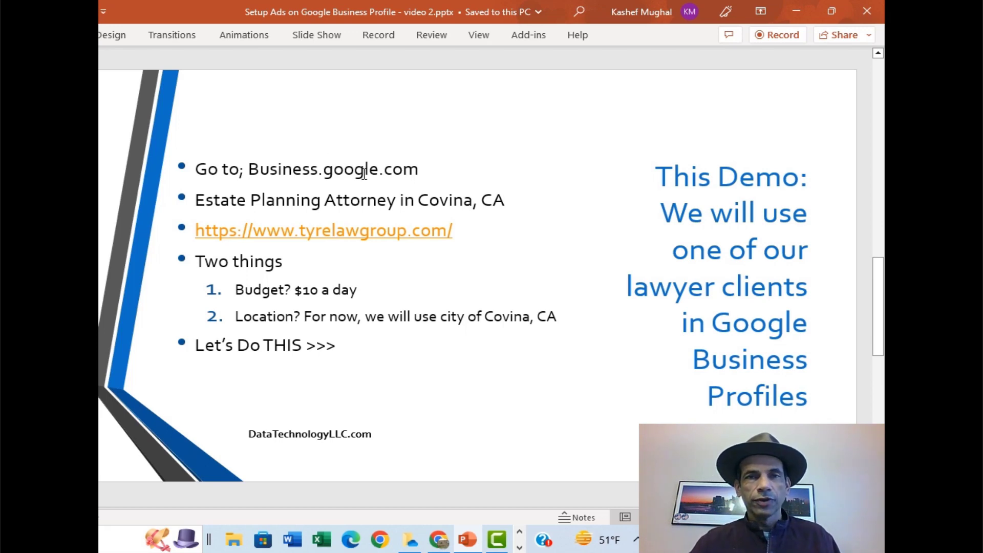
click(418, 168)
drag(418, 171, 283, 175)
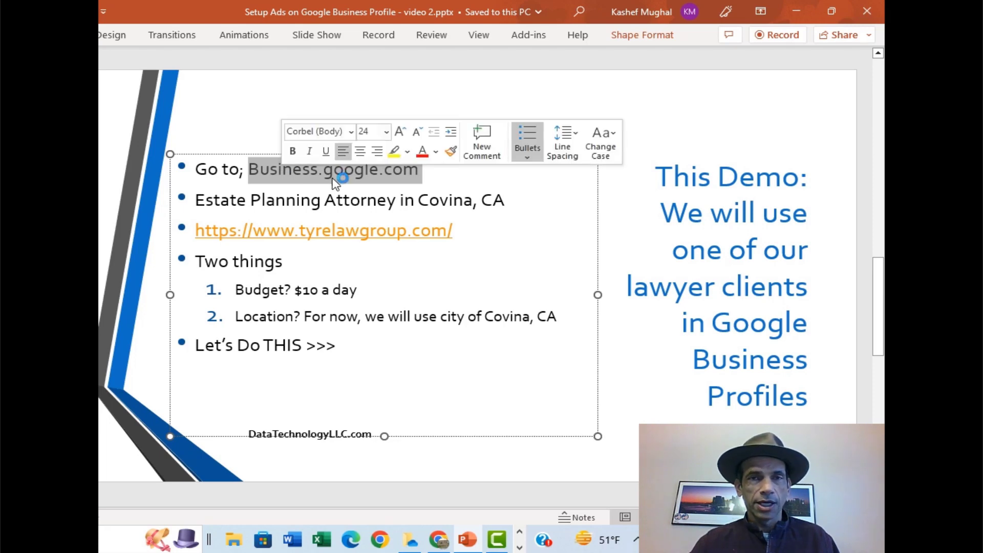
click(360, 201)
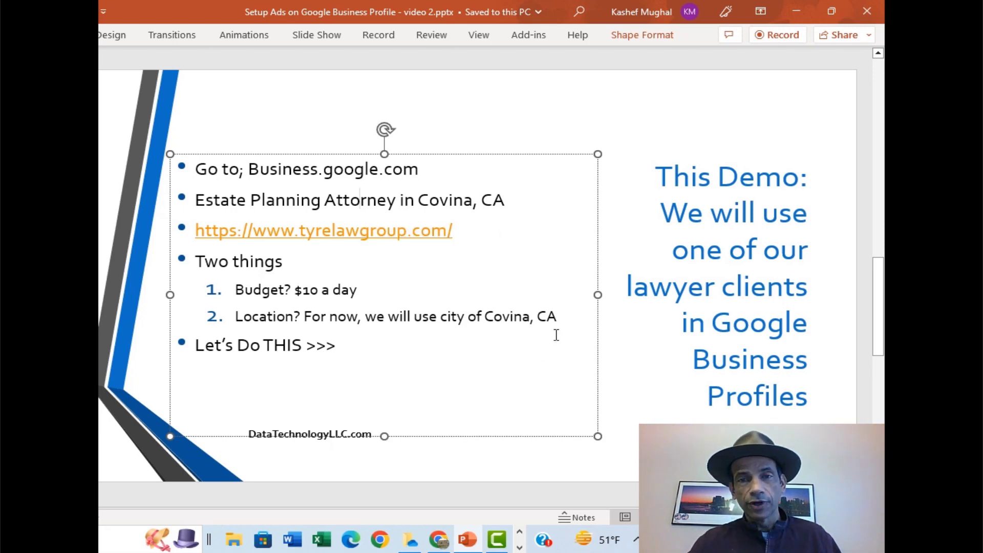
drag(558, 316, 501, 315)
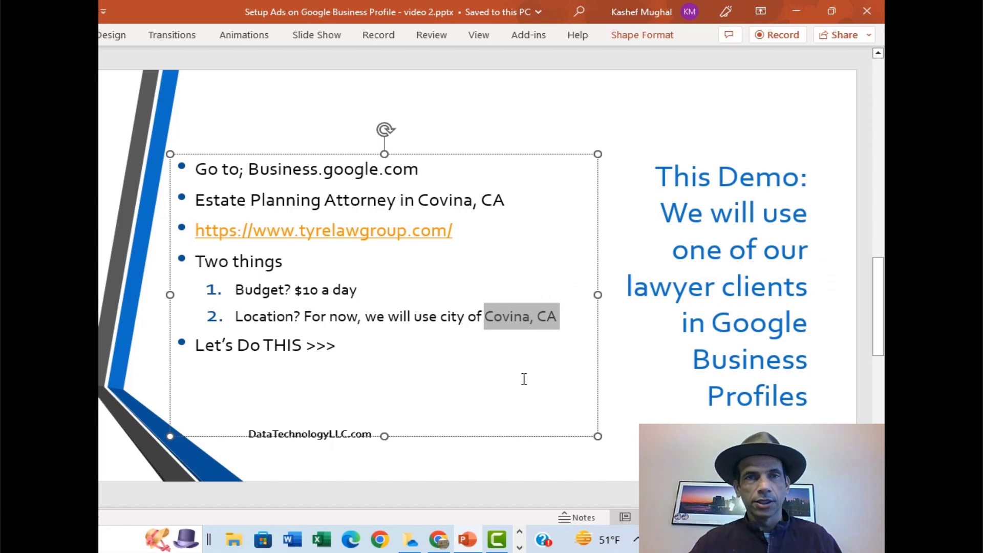
Step: Search Google Maps for 'plano dentist' and browse the results with sponsored listings on top
click(432, 542)
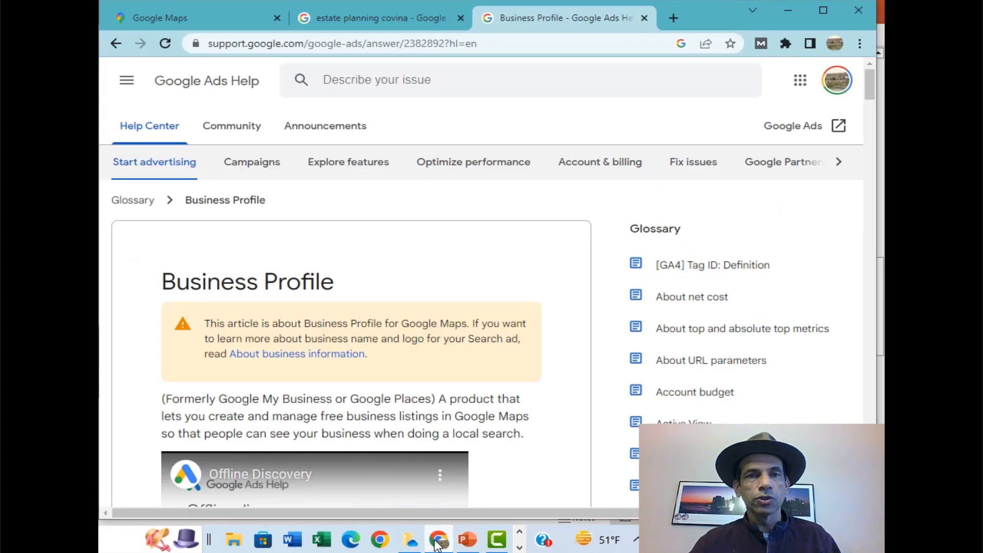
click(183, 20)
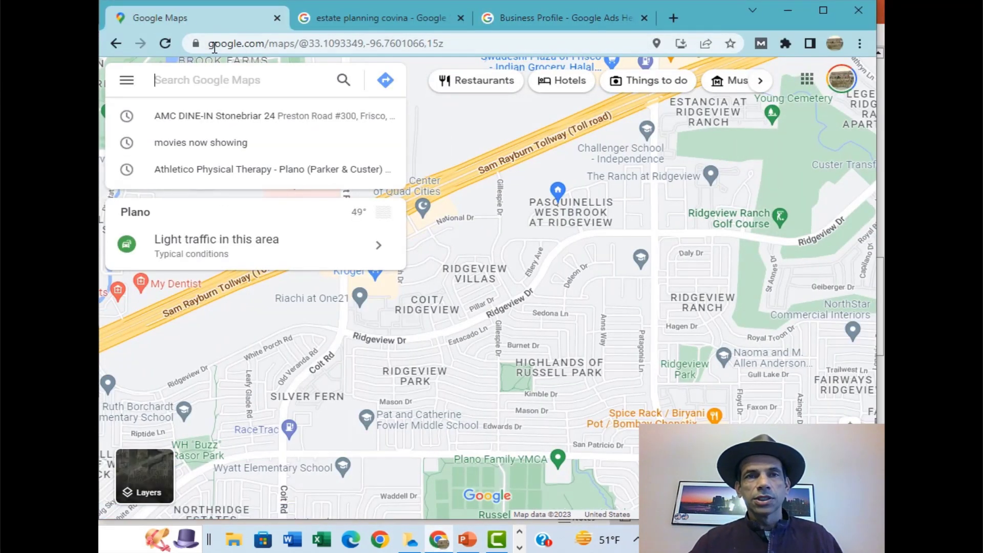
text(dal)
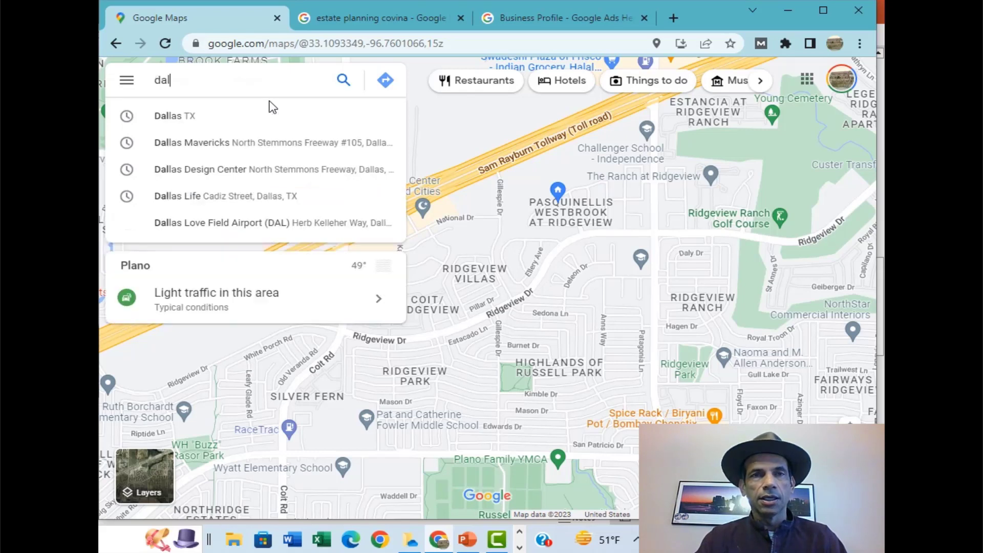
text(las)
key(BackSpace)
key(BackSpace)
key(BackSpace)
key(BackSpace)
key(BackSpace)
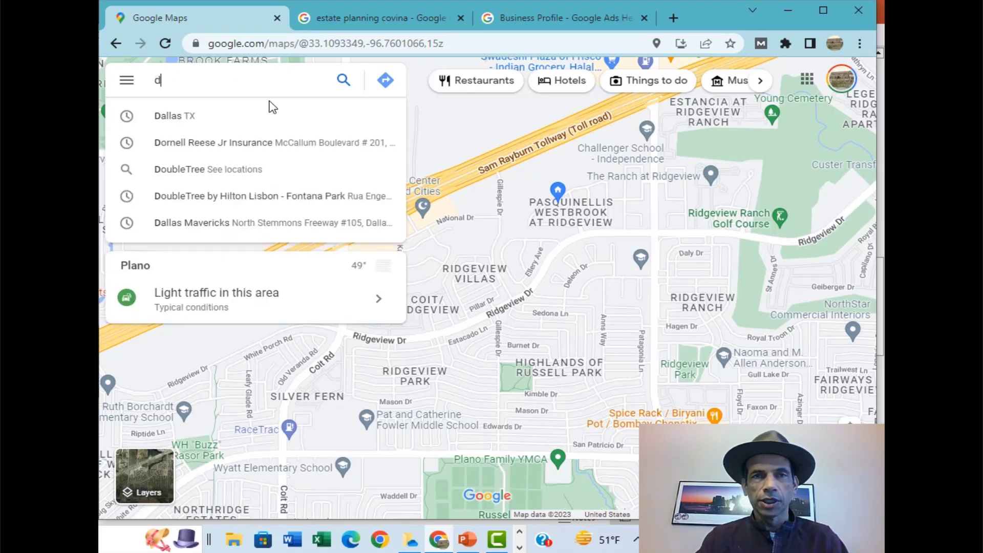
key(BackSpace)
text(plano )
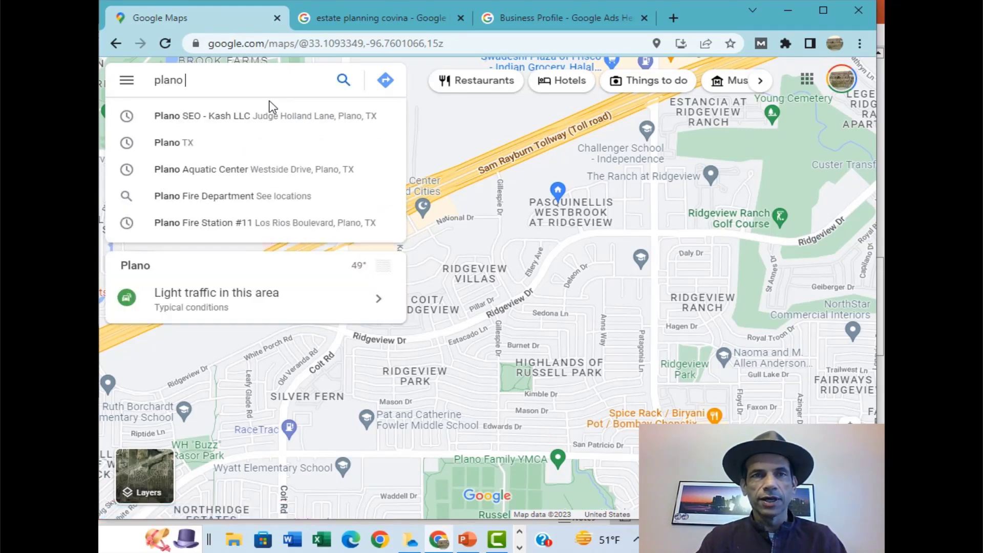
text(dentist)
key(Return)
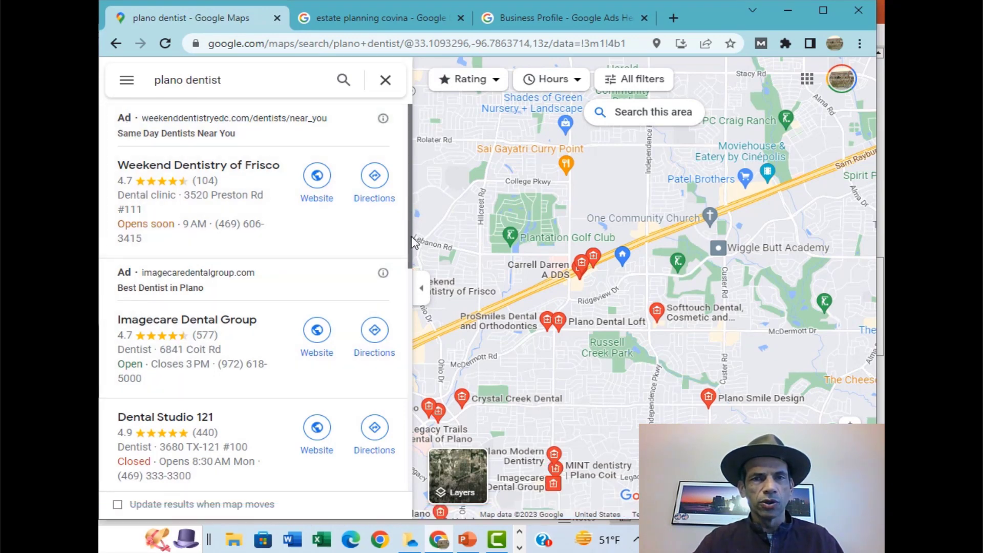
drag(412, 240, 417, 290)
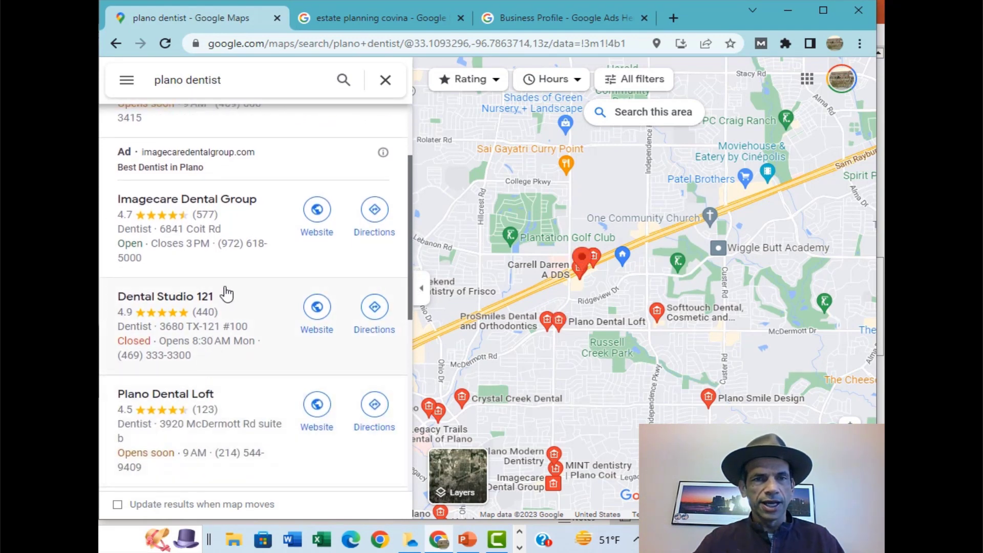
mouse_move(227, 295)
mouse_down()
mouse_move(208, 297)
mouse_move(312, 231)
mouse_up()
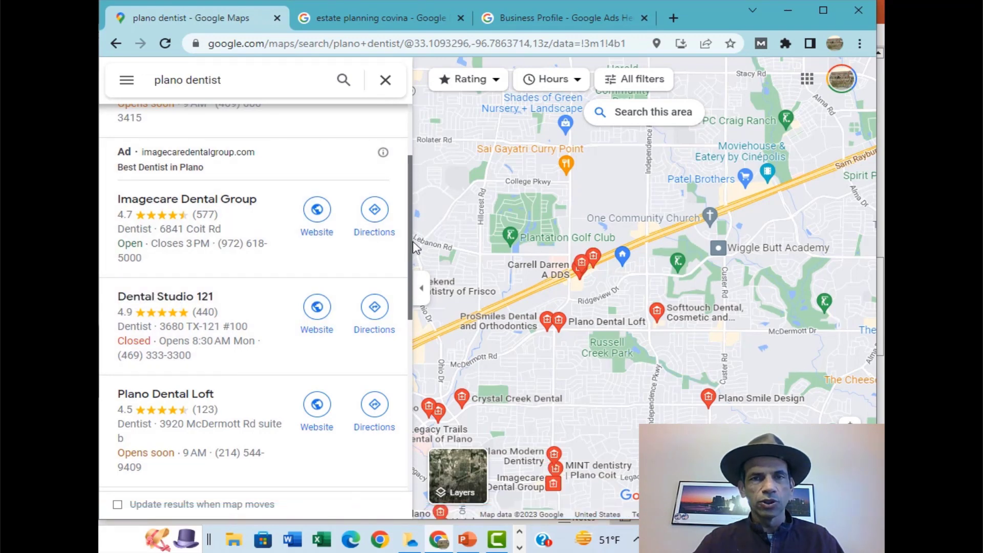
drag(415, 248, 412, 189)
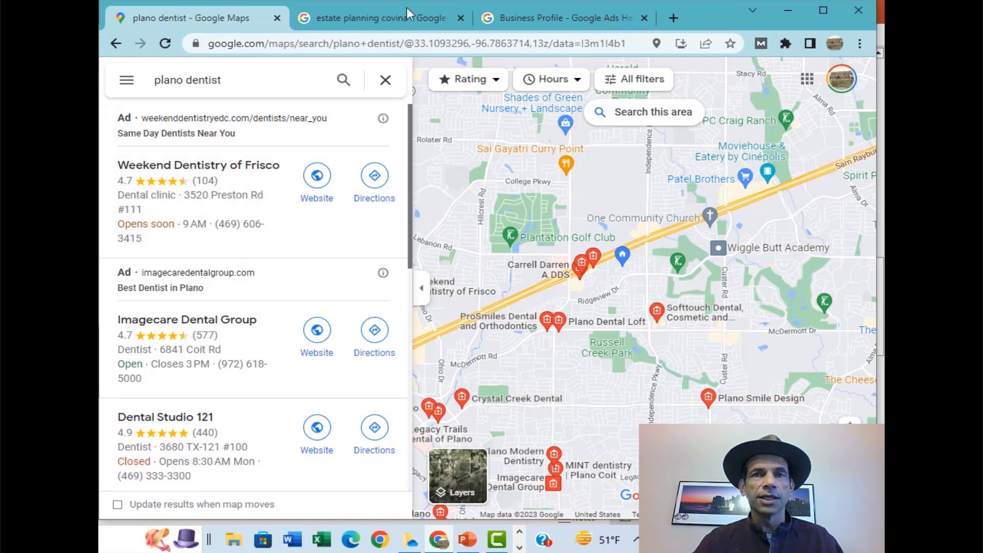
Step: Rerun the 'estate planning covina' search and open the tyrelawgroup.com result
click(389, 19)
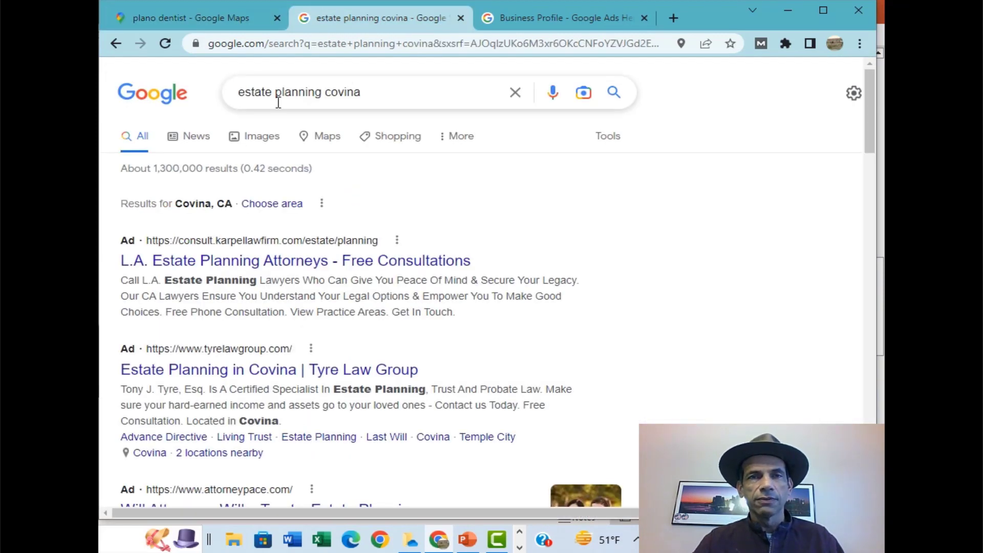
click(613, 93)
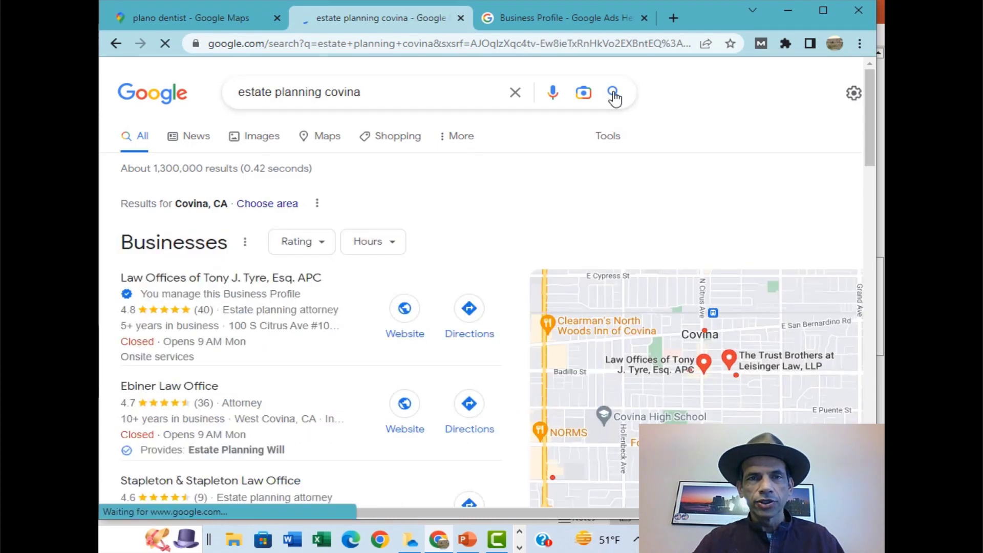
drag(867, 102, 882, 182)
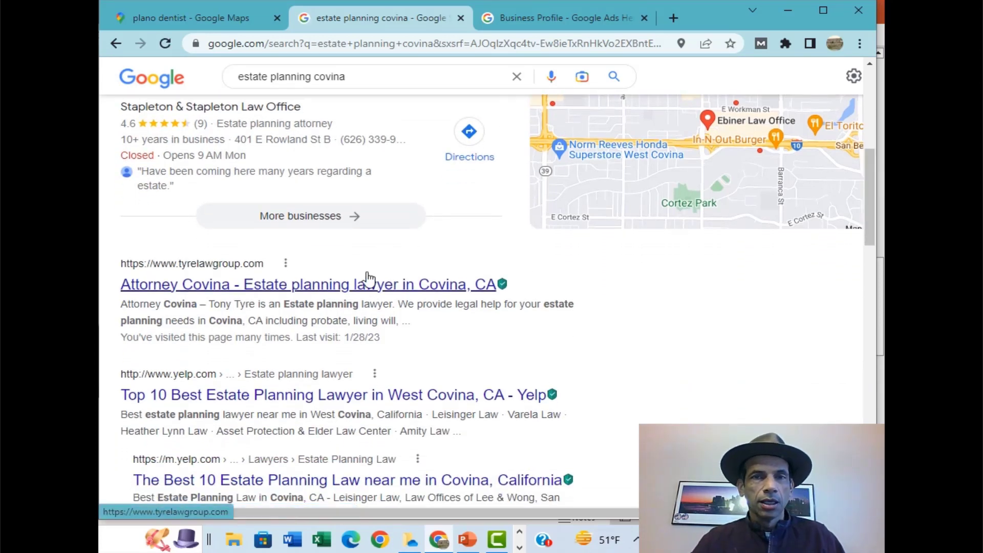
click(356, 290)
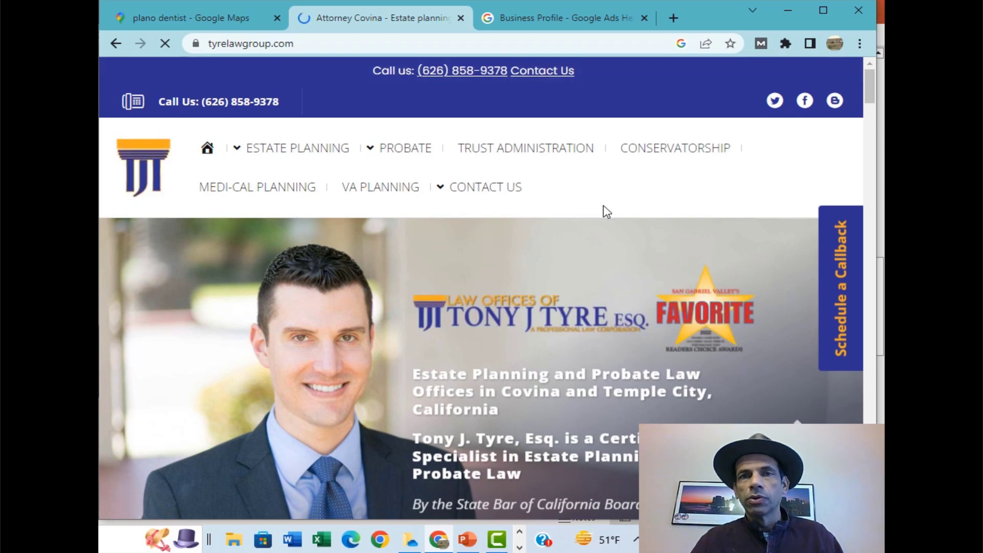
Step: Load business.google.com in a new tab and scroll the Businesses list to the Tyre law office
click(573, 23)
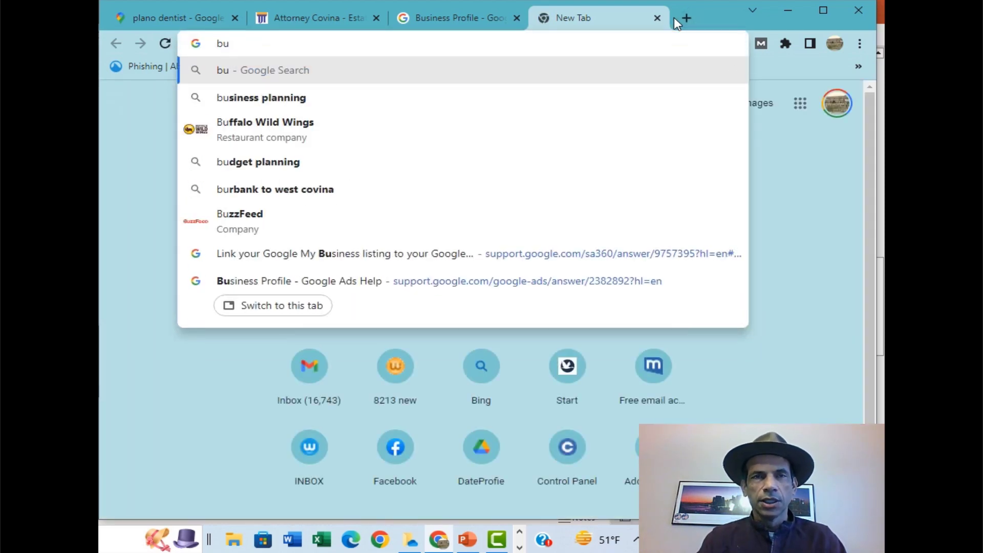
text(sin)
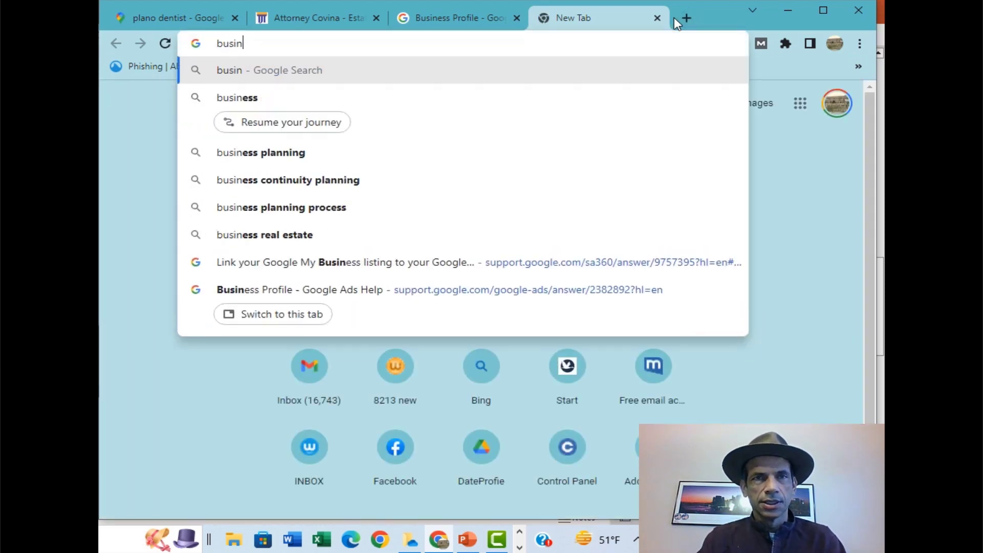
text(ess)
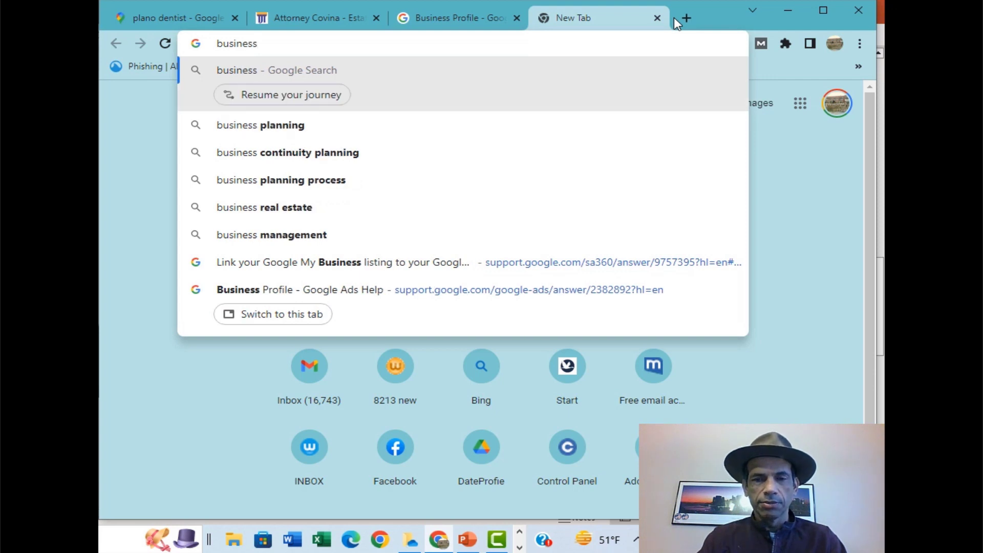
text(.google)
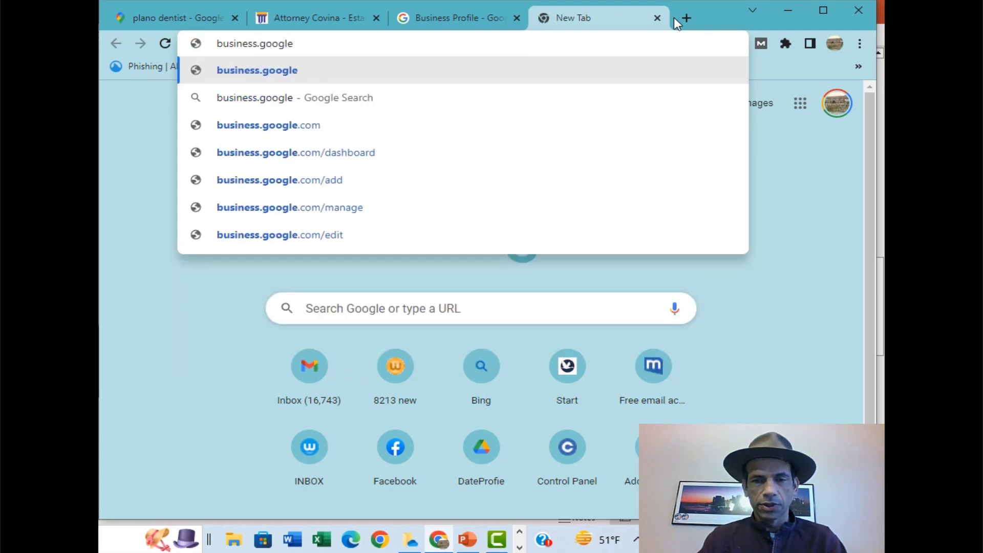
text(.com)
key(Return)
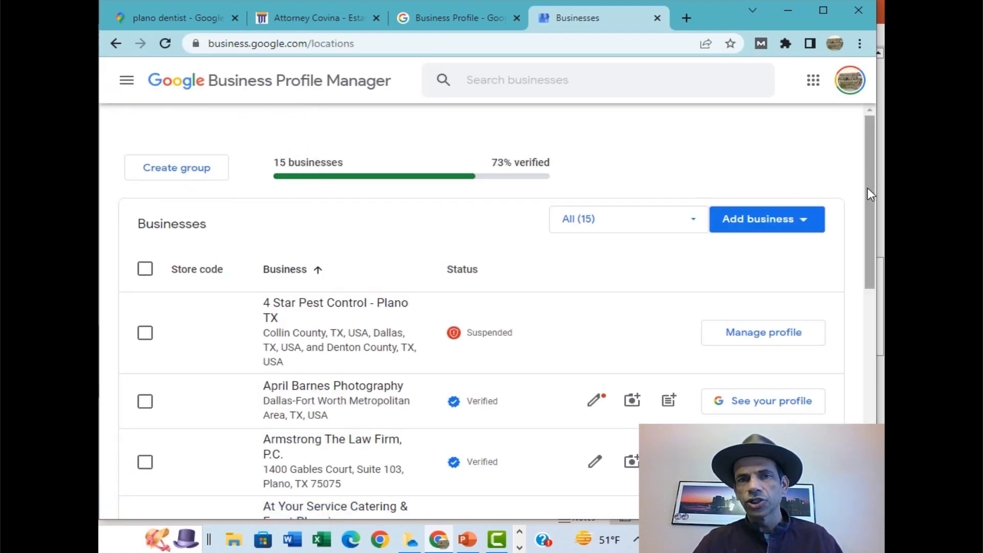
drag(867, 189, 877, 413)
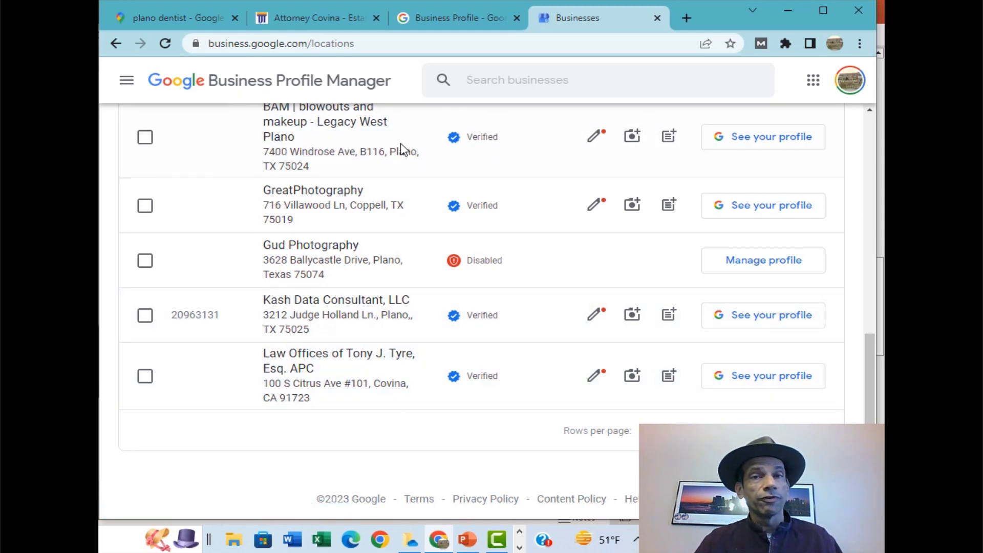
Step: Open the Law Offices of Tony J. Tyre business panel and choose Advertise
click(313, 365)
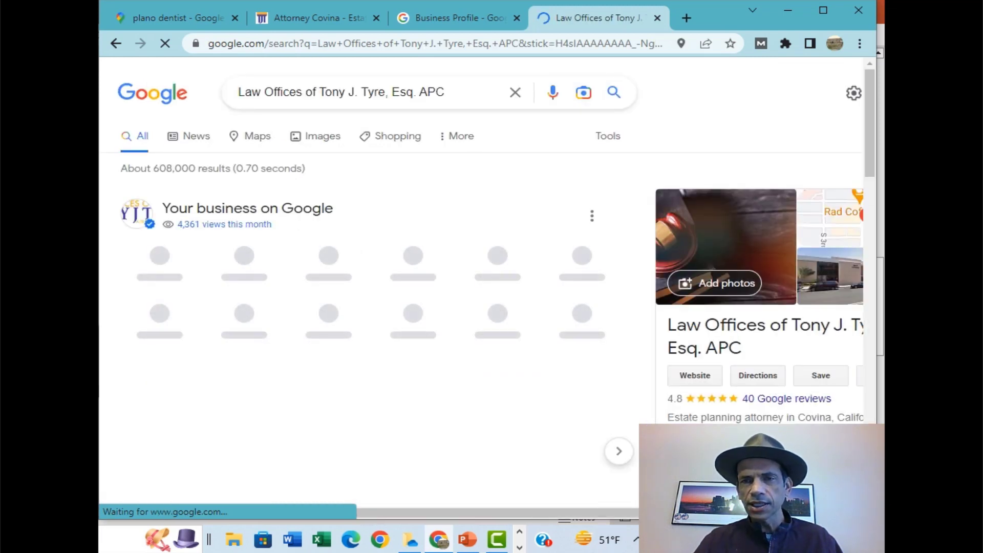
scroll(481, 292, right, 3)
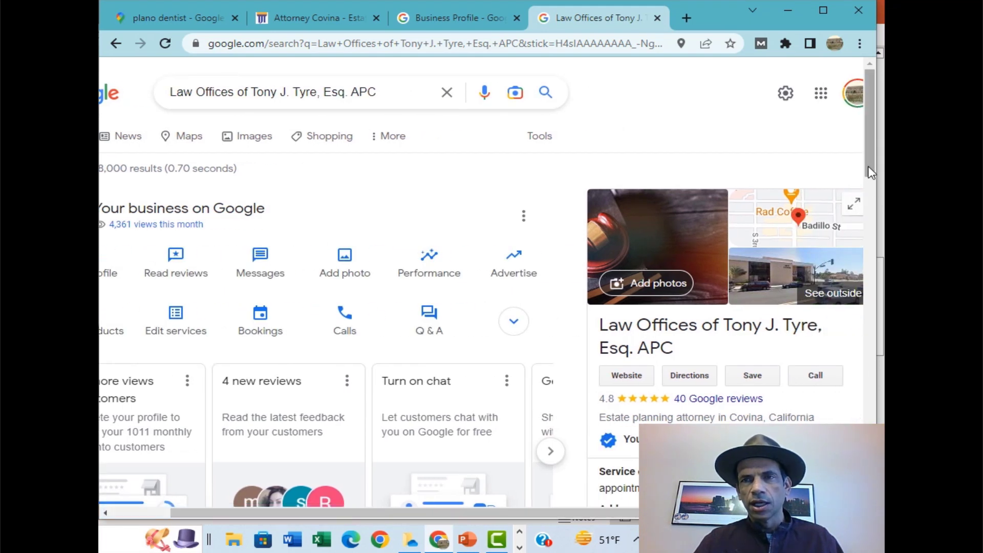
mouse_move(870, 164)
mouse_down()
mouse_move(870, 202)
mouse_move(871, 155)
mouse_up()
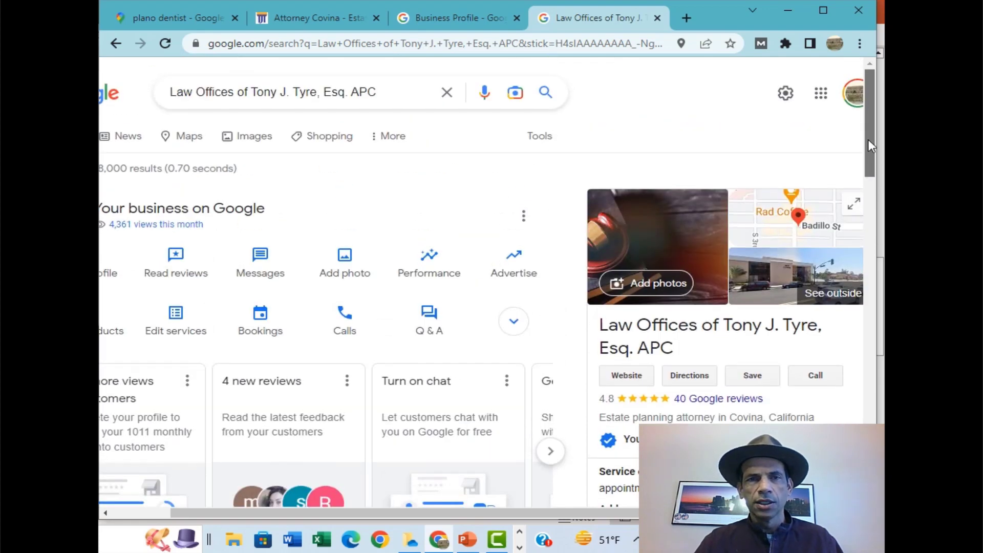
click(153, 514)
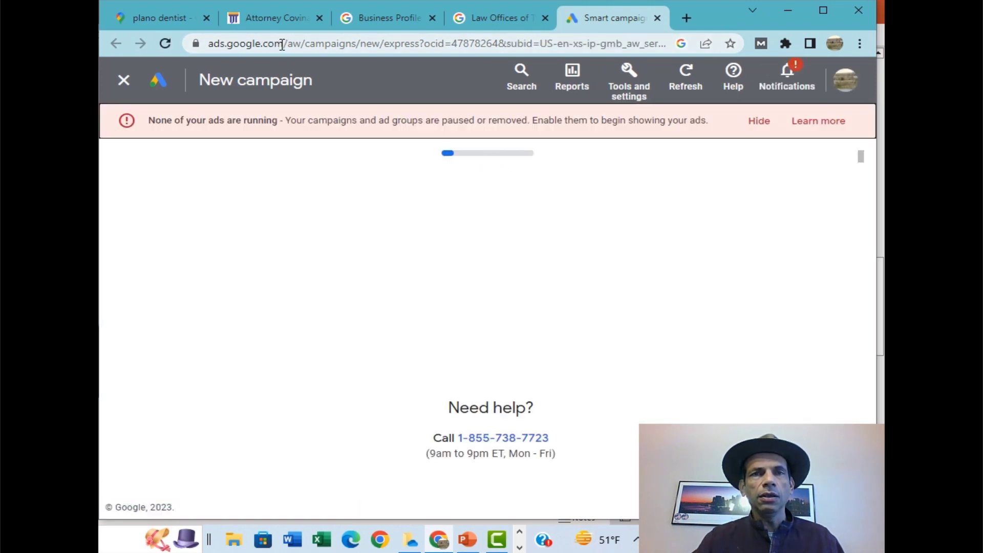
Step: Select the Google Ads address while 'Your Business Profile' stays the chosen click destination
drag(282, 45, 212, 49)
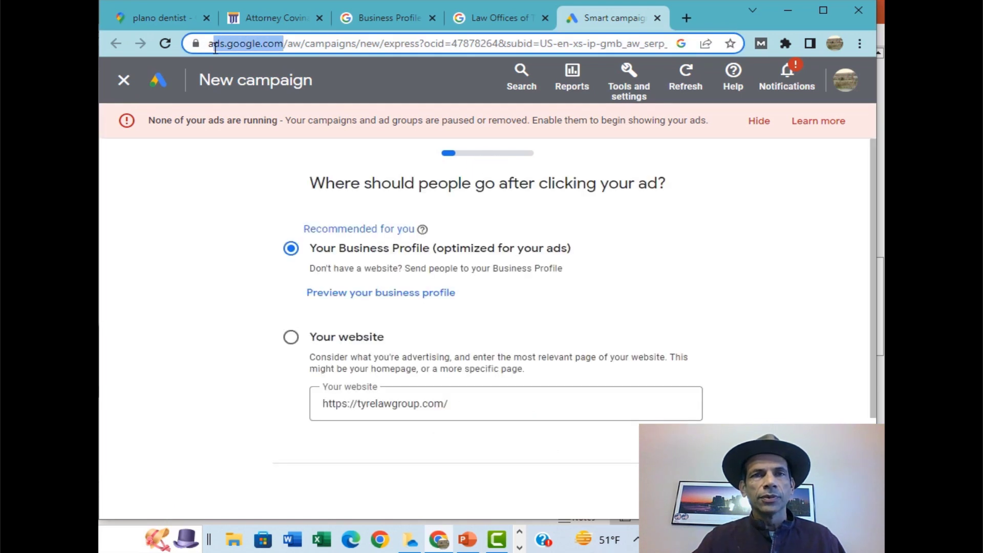
drag(204, 48, 204, 48)
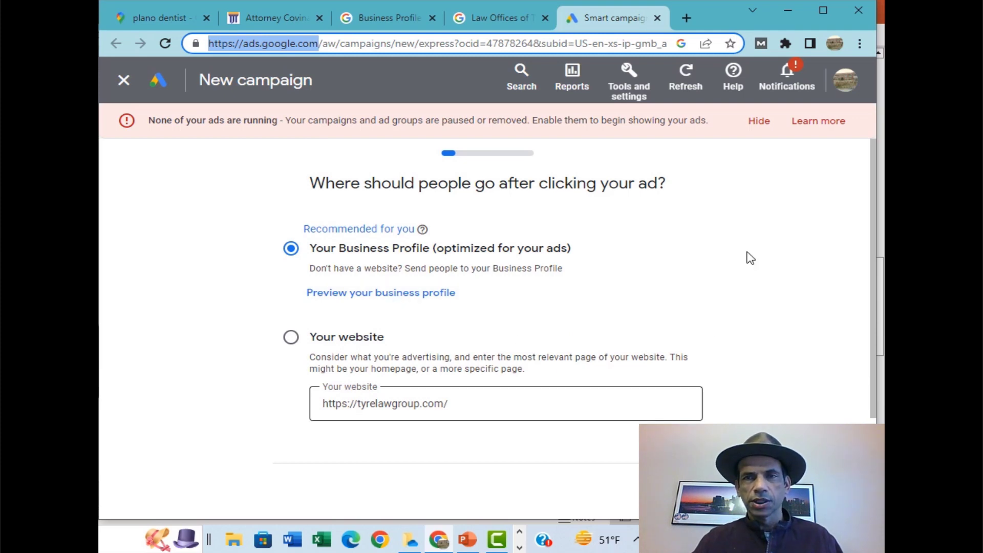
Step: Dismiss the warning, confirm Business Profile as destination, and preview it on desktop and mobile
click(760, 122)
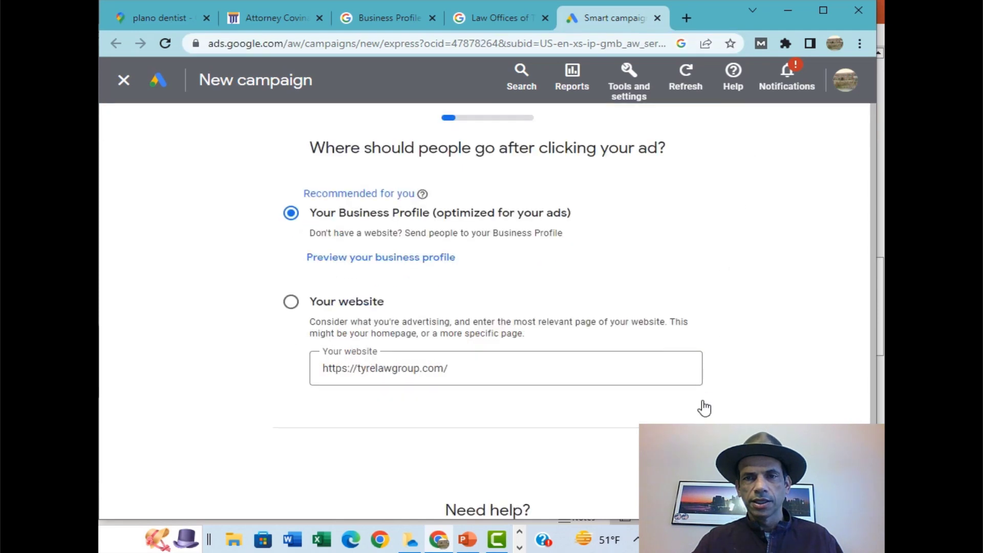
key(Return)
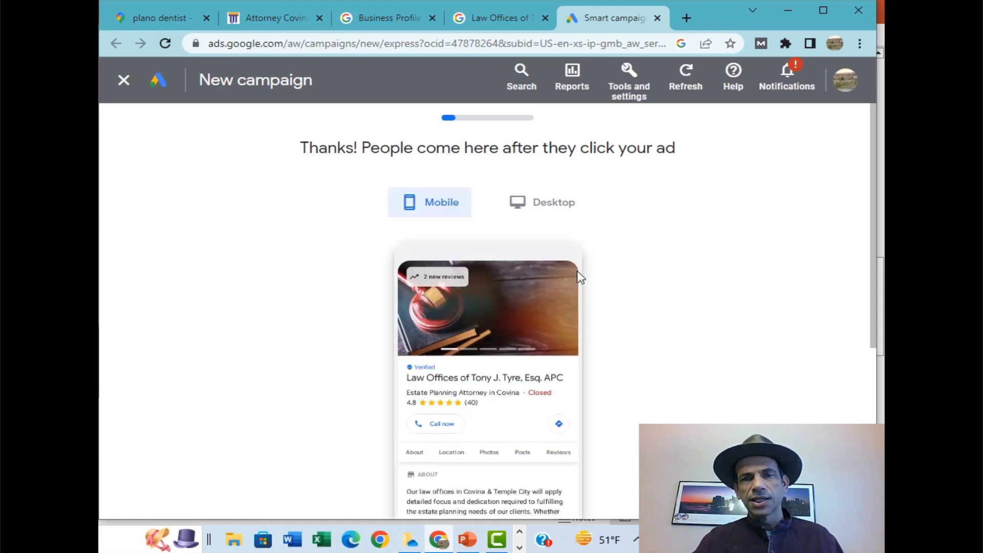
click(543, 210)
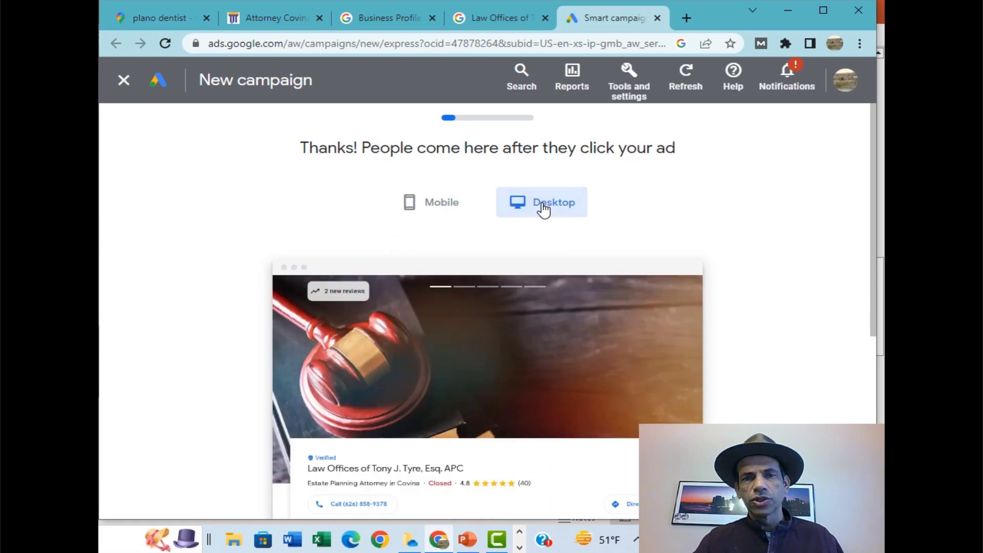
click(446, 208)
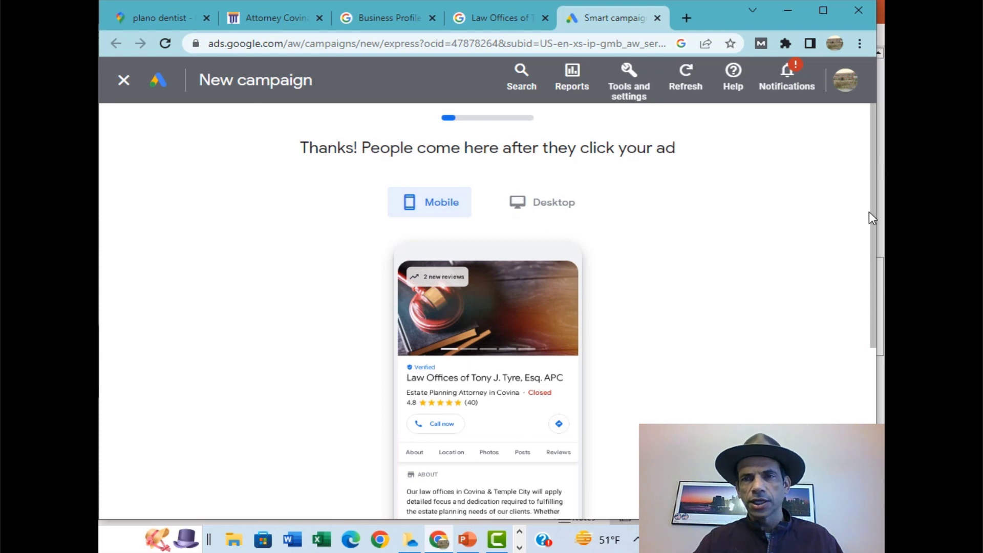
drag(873, 219, 875, 291)
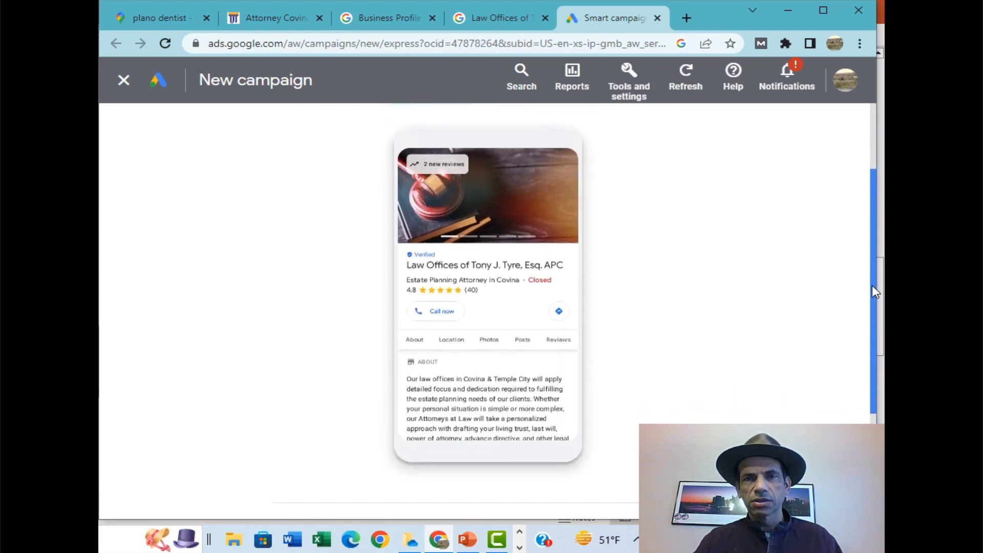
drag(874, 292, 873, 317)
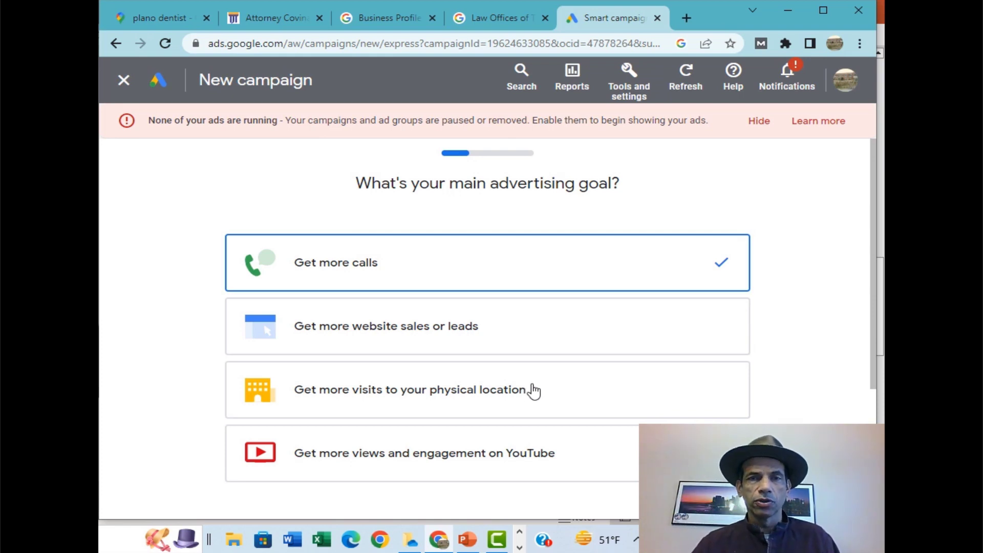
Step: Choose 'Get more website sales or leads' as the goal and continue to the ad text
click(499, 330)
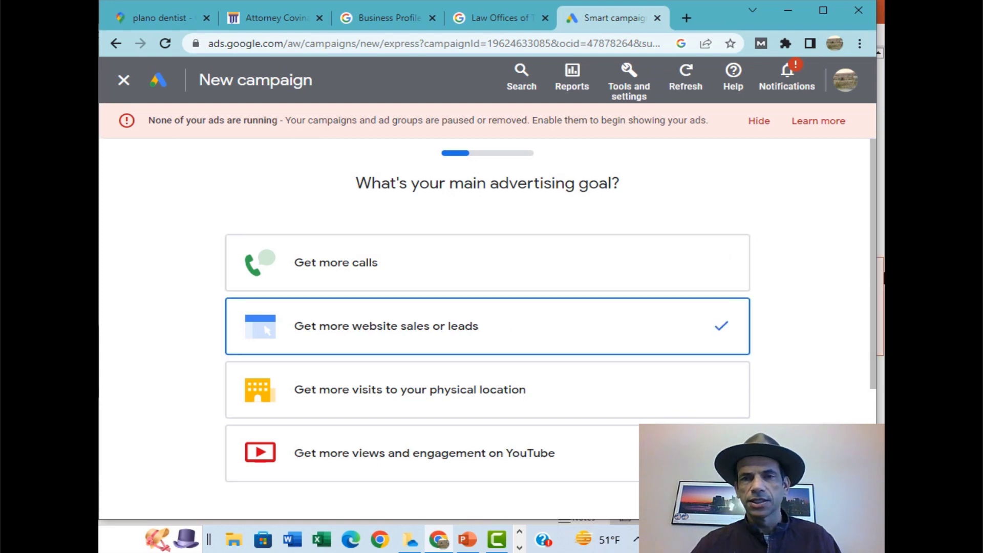
drag(867, 278, 871, 324)
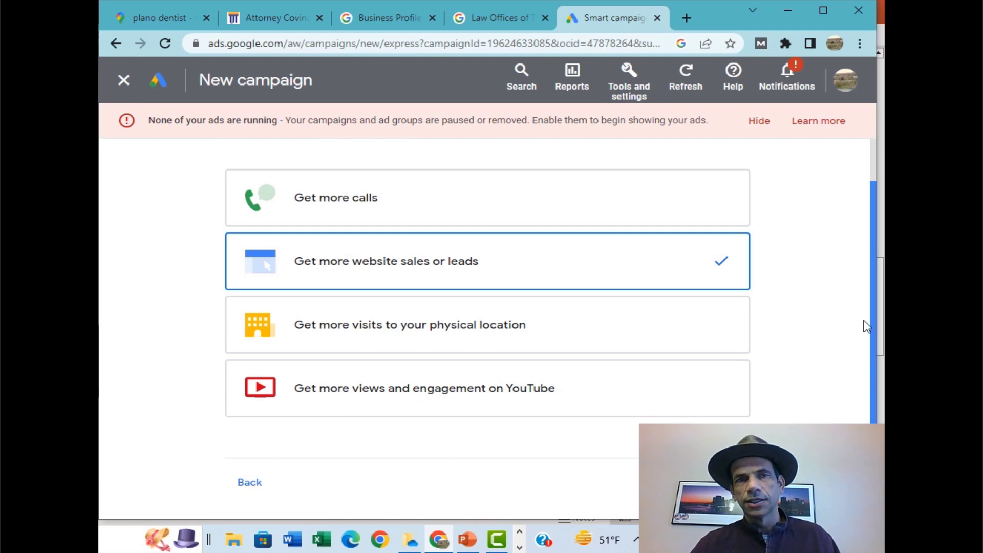
click(759, 121)
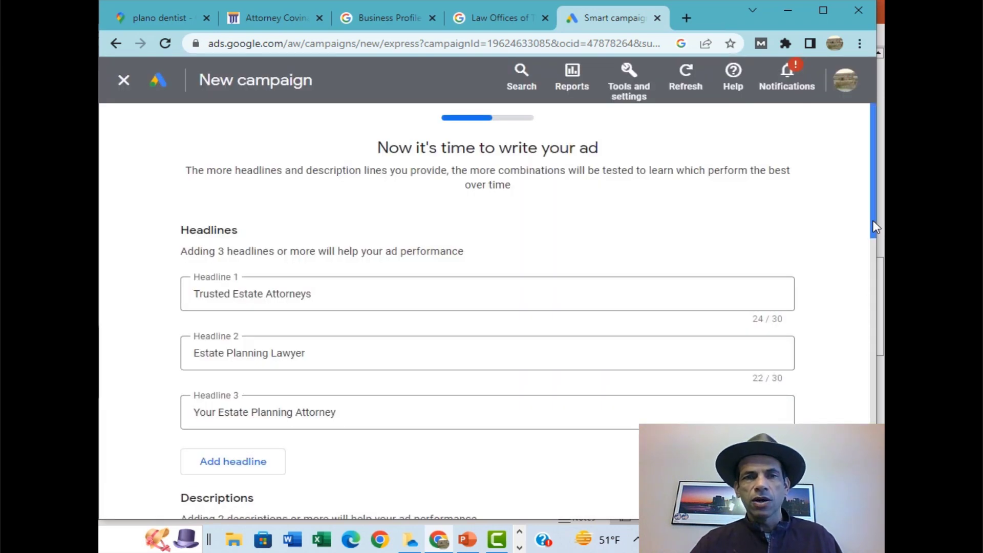
drag(875, 226, 877, 250)
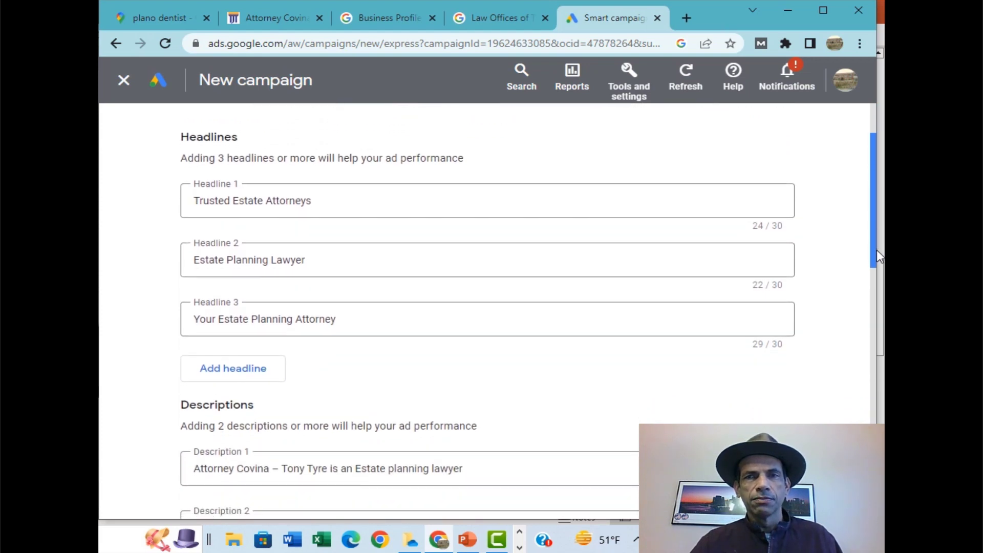
Step: Replace 'Trusted…Attorneys' in Headline 1 with 'Expert Estate Planning' and pick suggested 'Attorney Covina' for Headline 2
drag(876, 256, 879, 246)
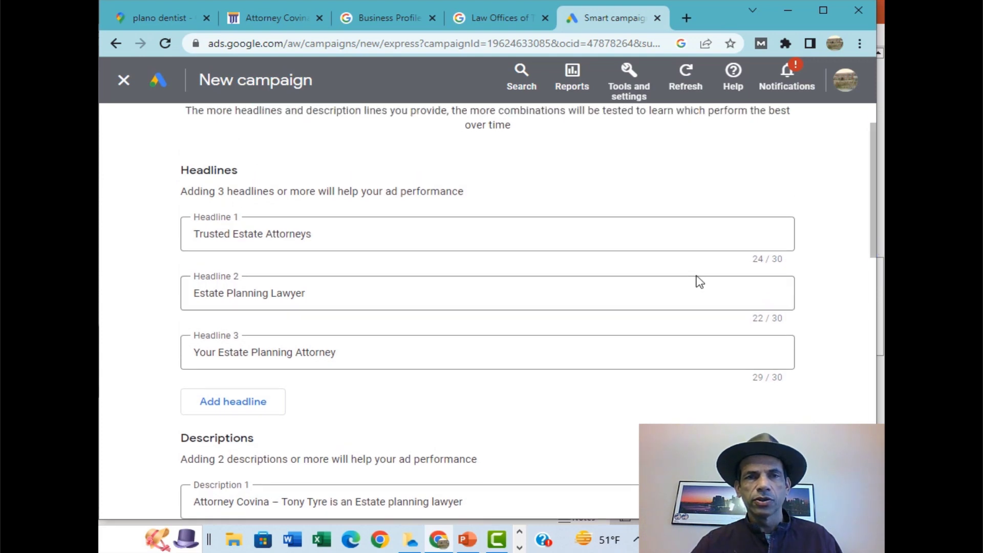
double_click(212, 237)
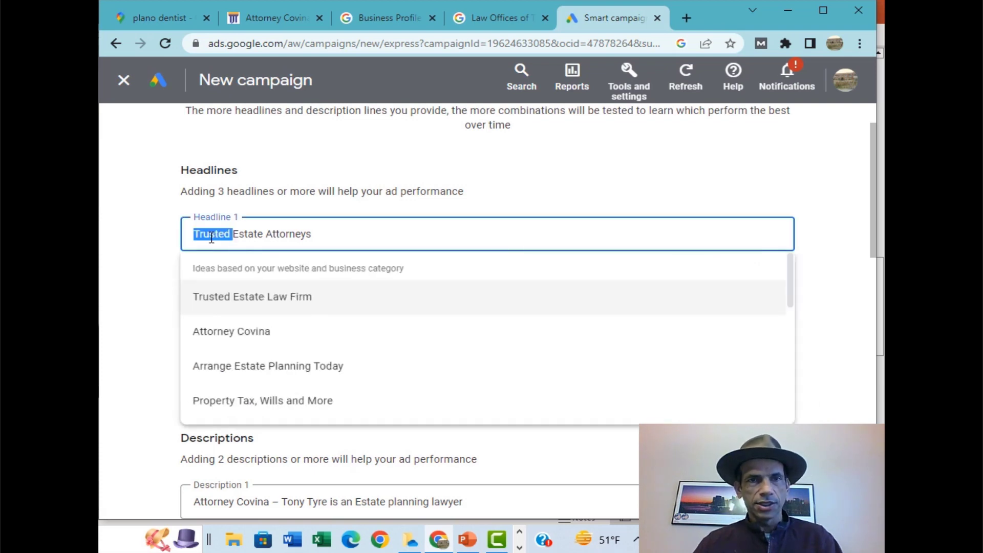
text(E)
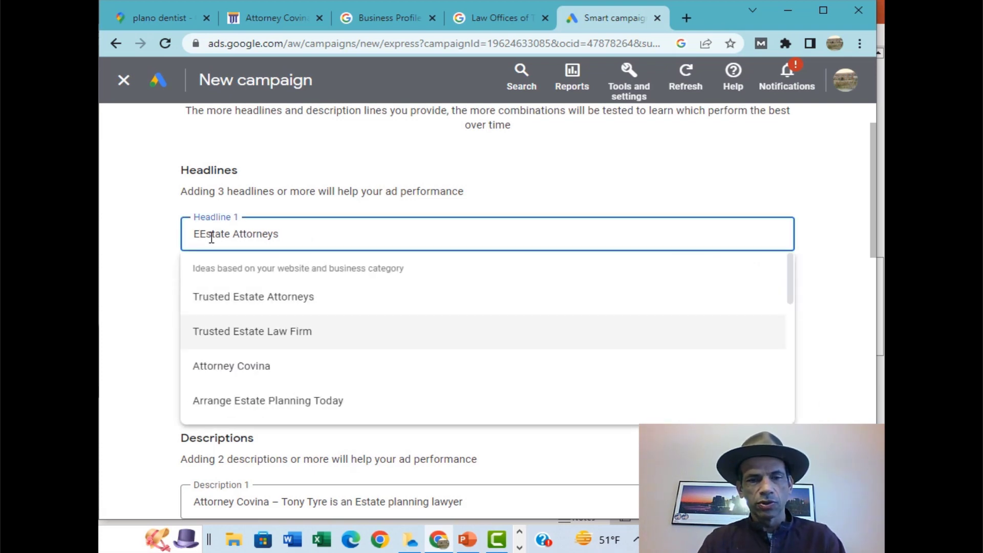
text(xpert)
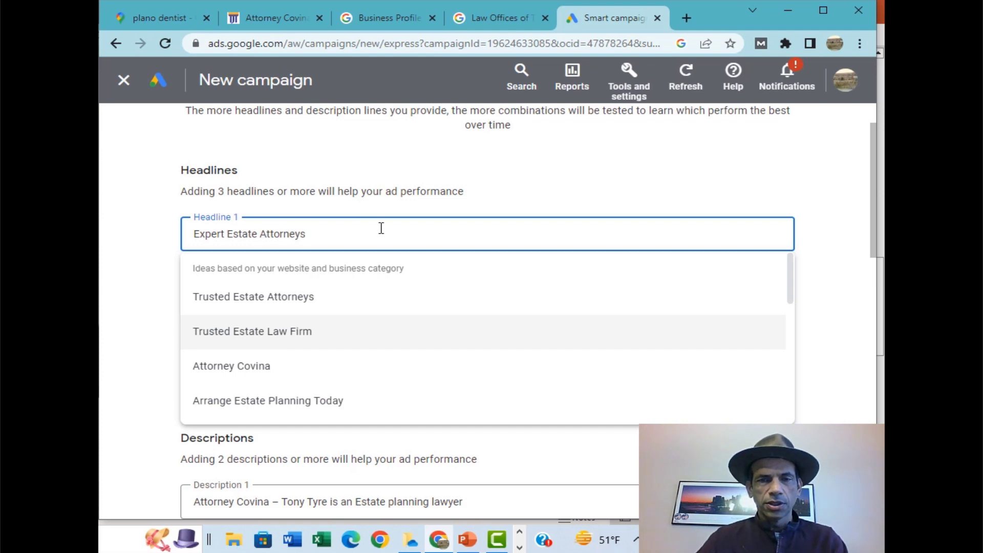
text(Planning)
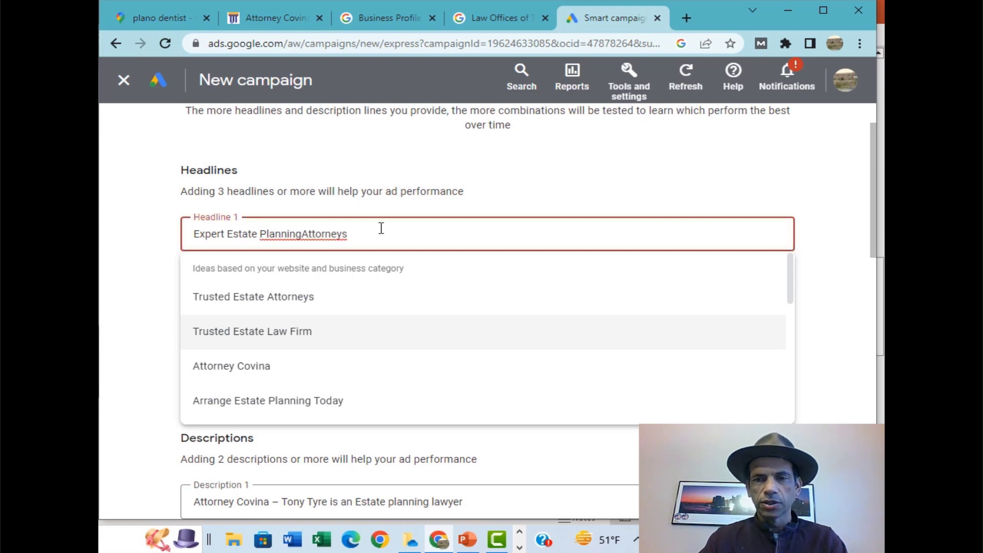
key(Delete)
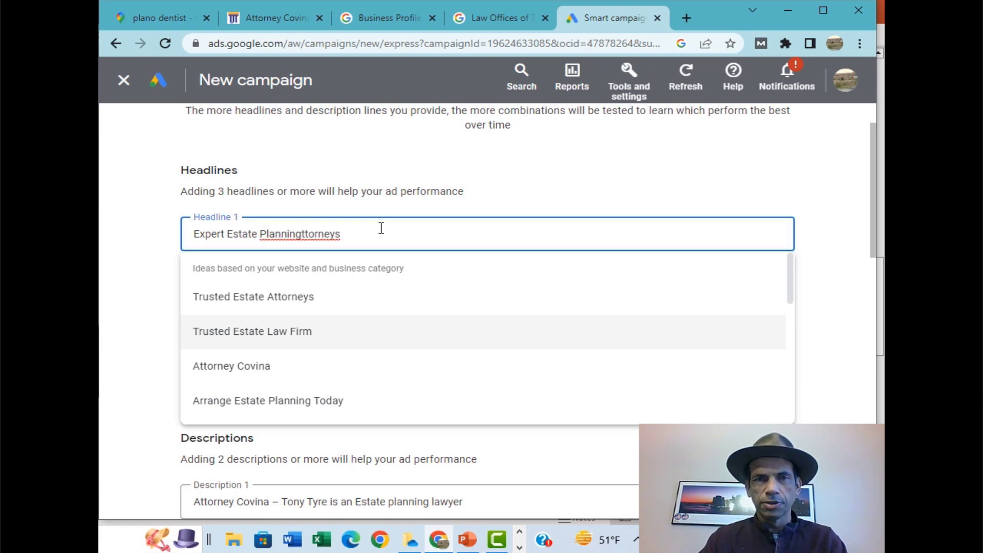
key(Delete)
key(Delete)
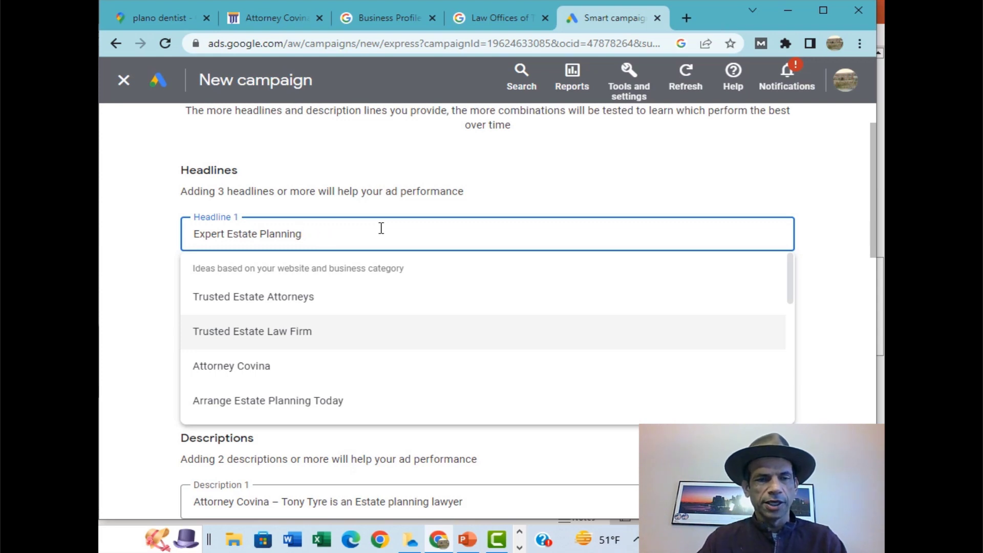
key(Tab)
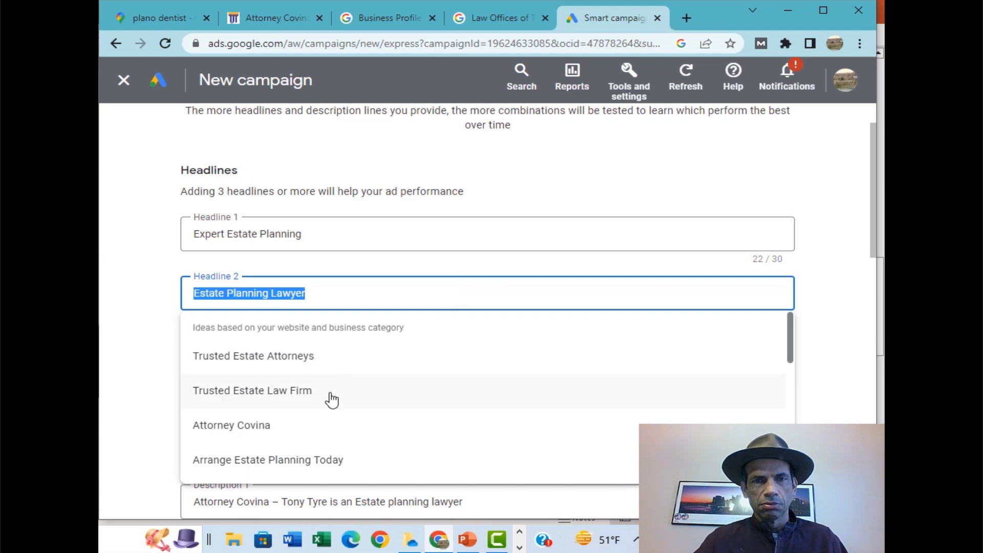
click(283, 427)
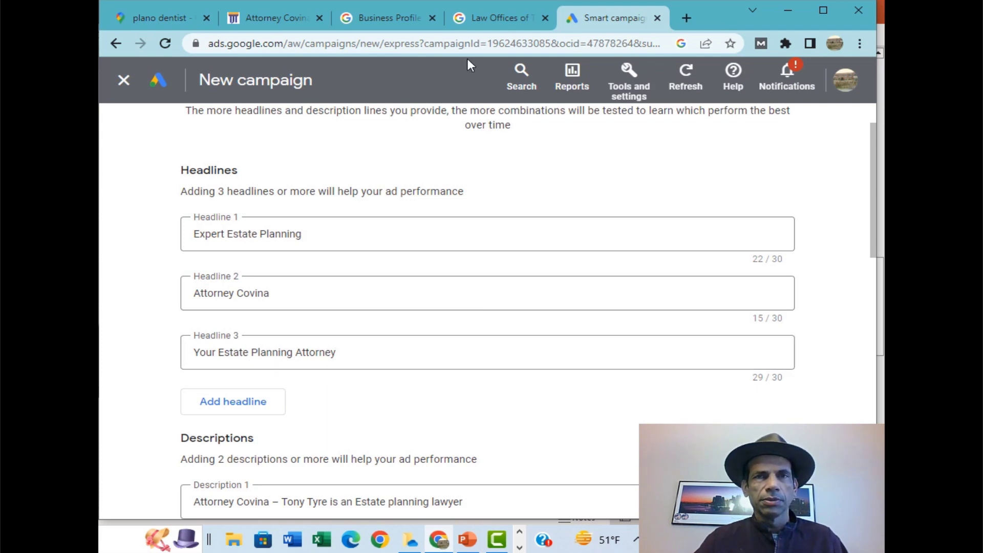
Step: After checking tyrelawgroup.com, reword Headline 3 to 'Certified Planning Attorney' and dismiss its suggestions
click(269, 11)
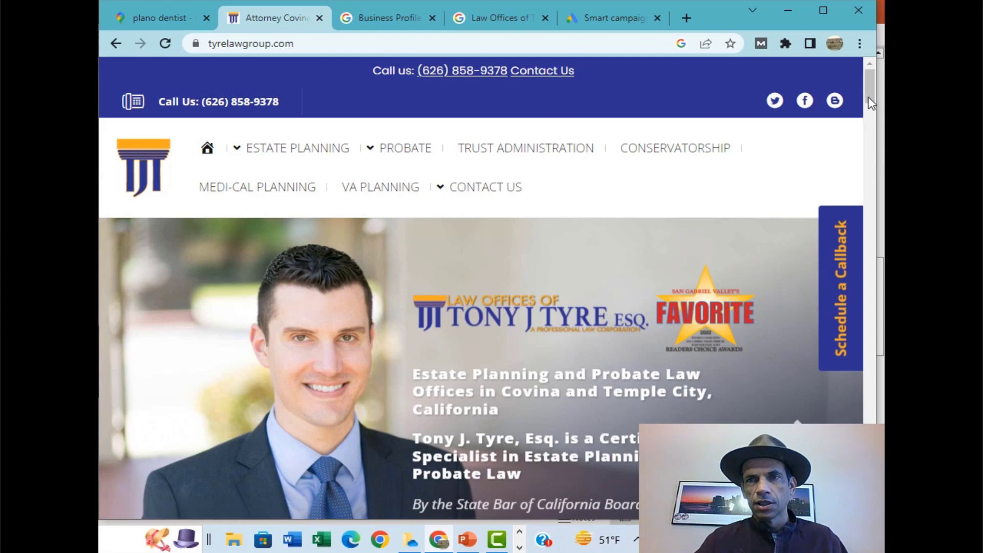
drag(873, 103, 873, 113)
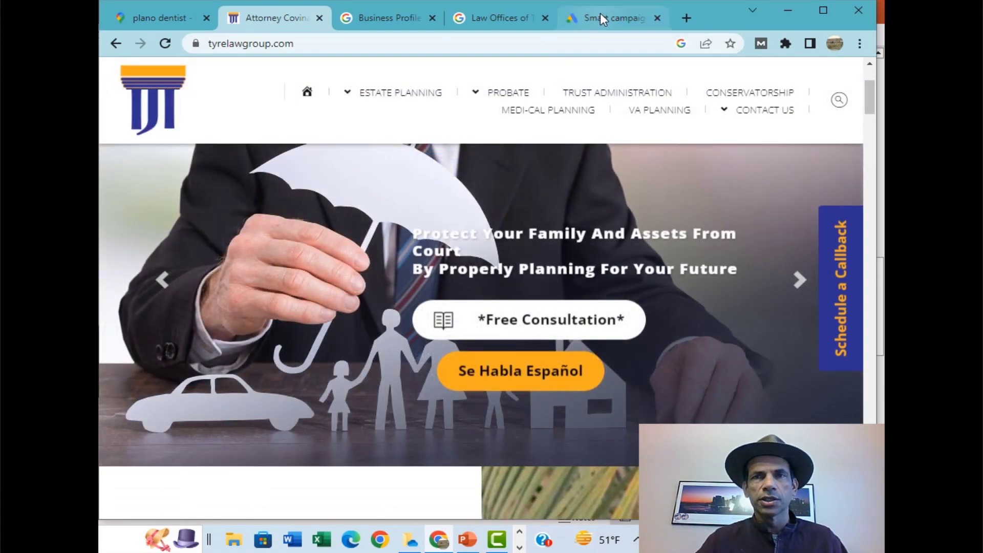
click(601, 14)
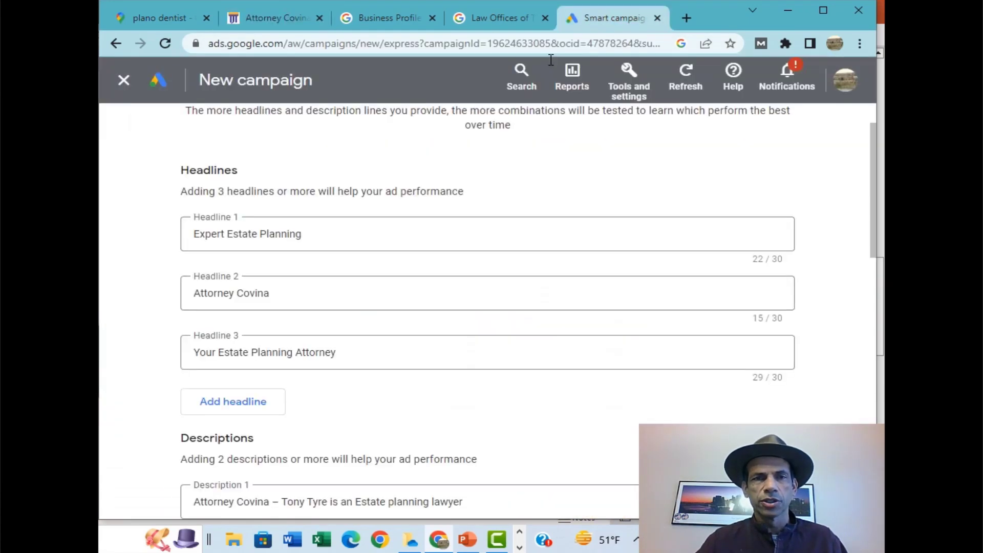
double_click(213, 353)
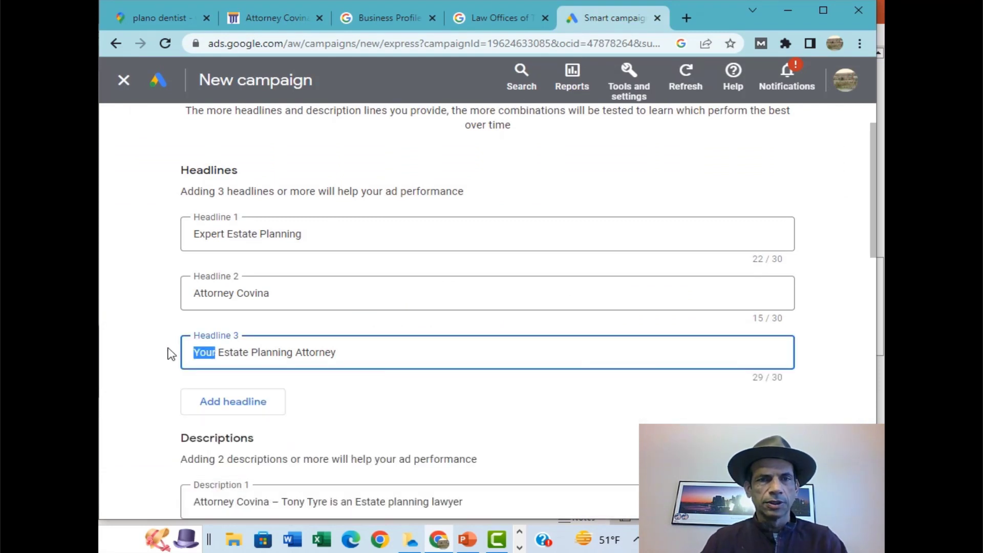
text(Certif)
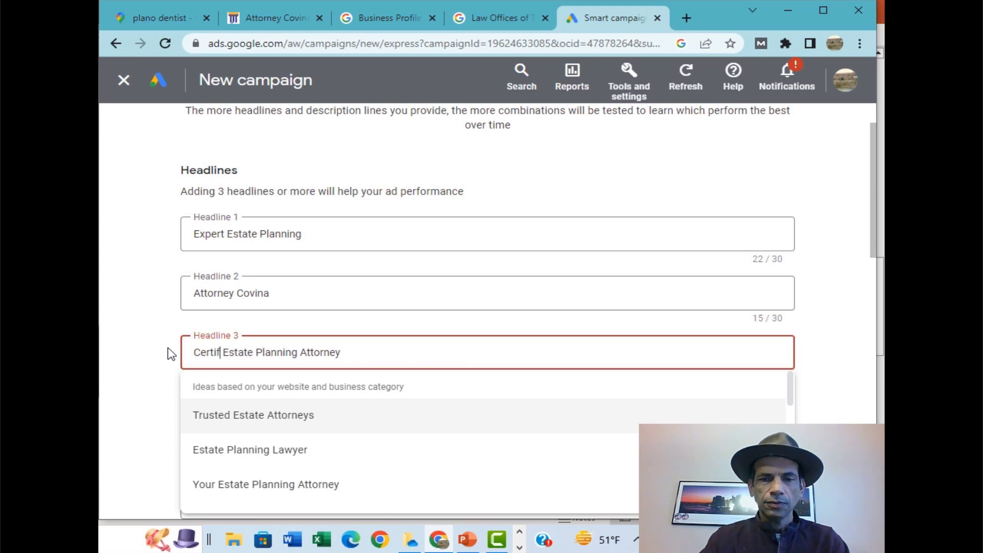
text(ied)
key(Right)
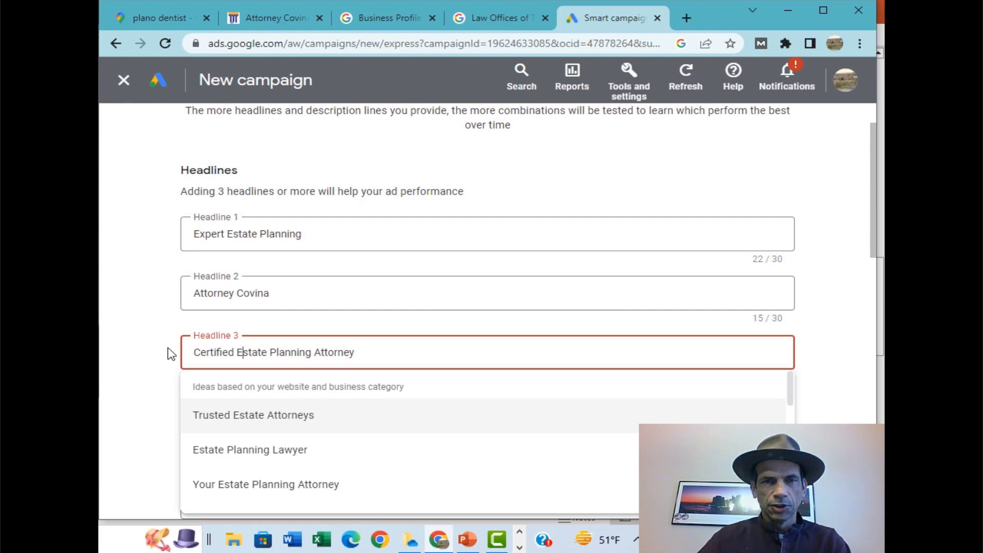
key(Delete)
key(Delete)
key(Delete)
key(Delete)
key(Delete)
key(Delete)
key(Delete)
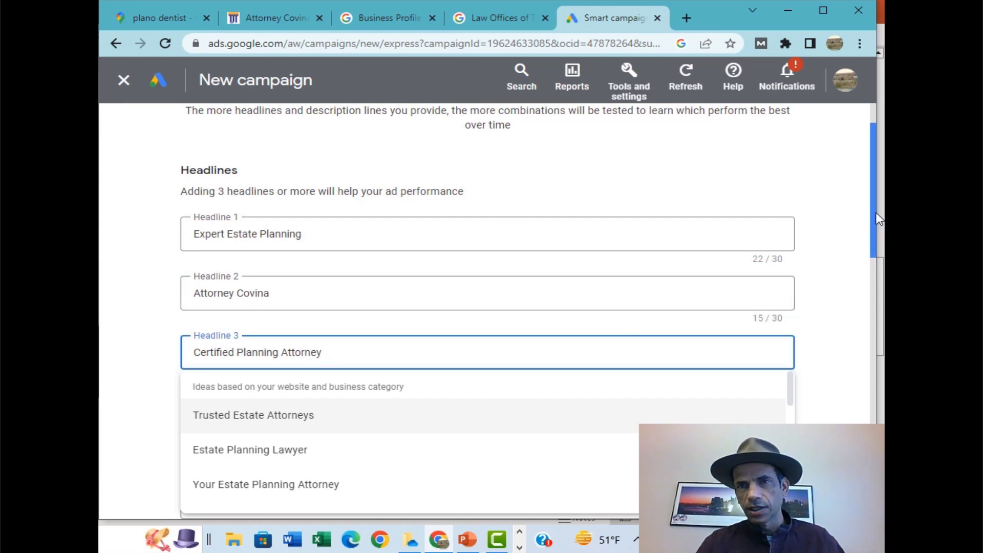
drag(874, 218, 882, 253)
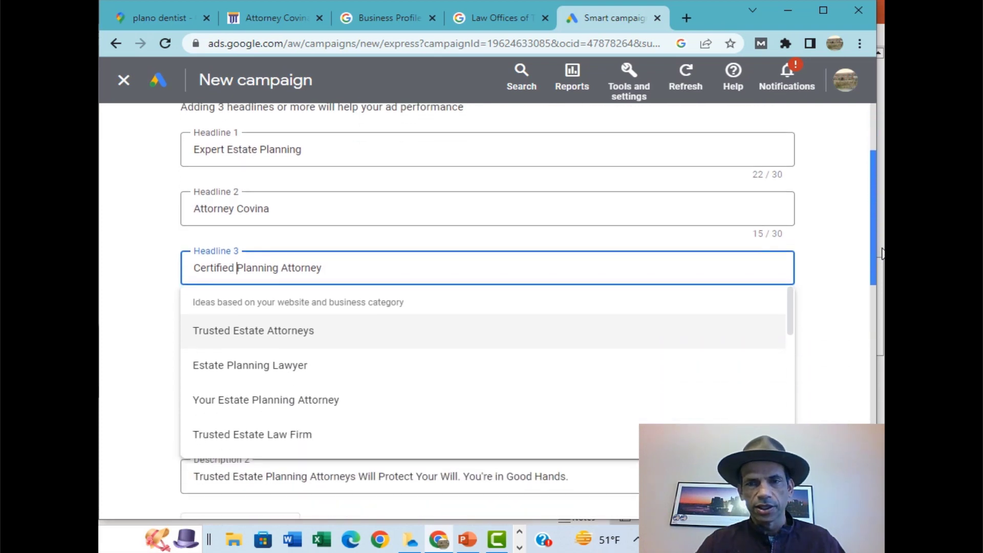
key(Escape)
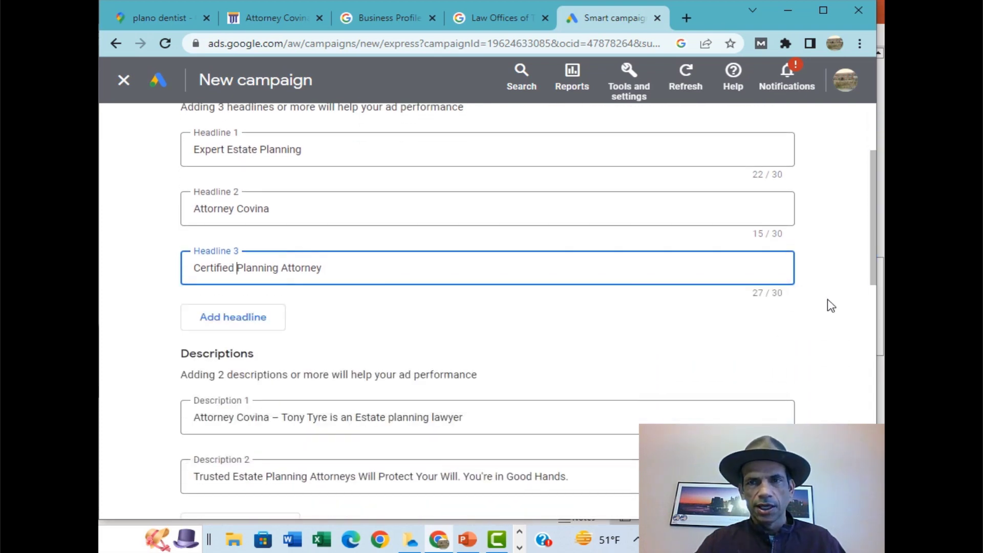
click(828, 305)
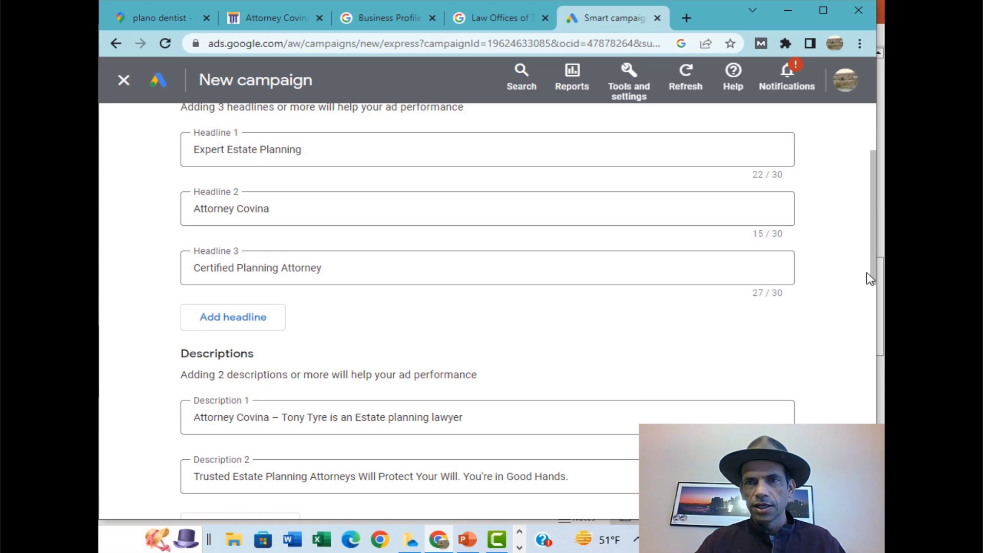
drag(873, 280, 873, 343)
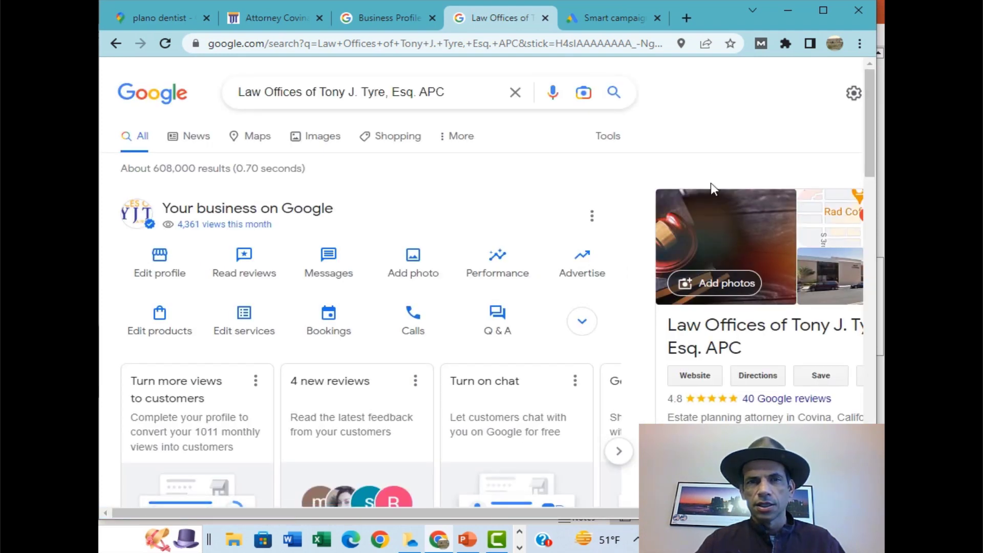
click(165, 271)
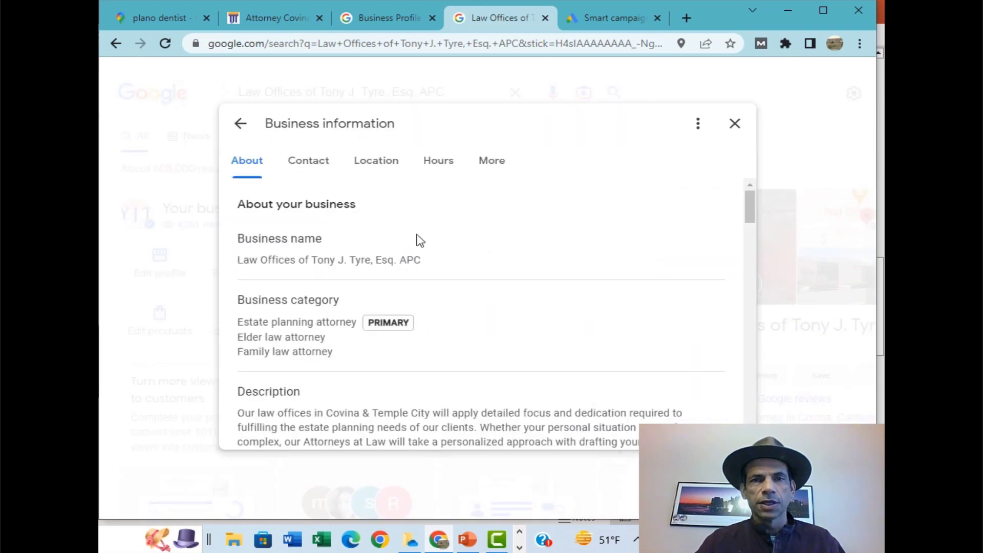
click(307, 162)
drag(320, 266, 237, 267)
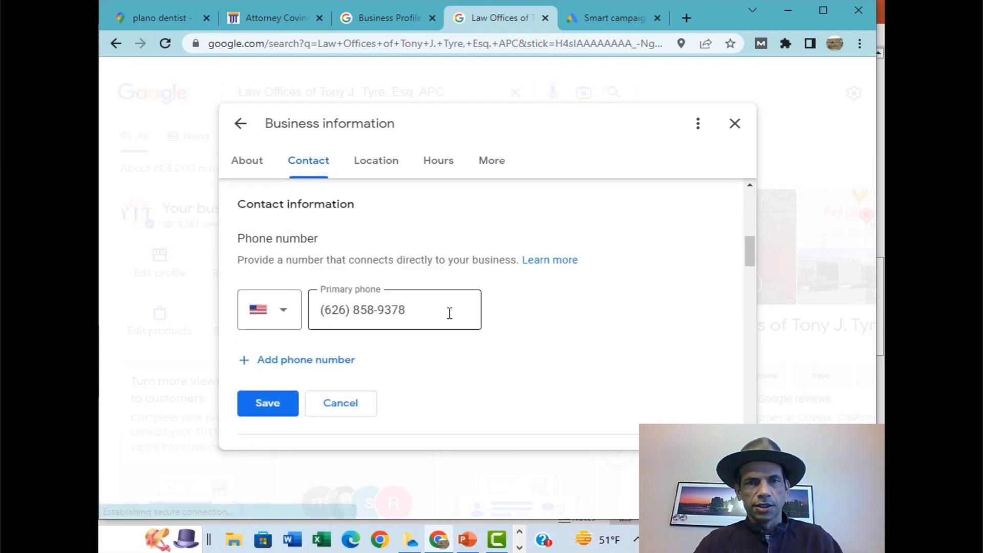
drag(449, 312, 290, 329)
key(ctrl+c)
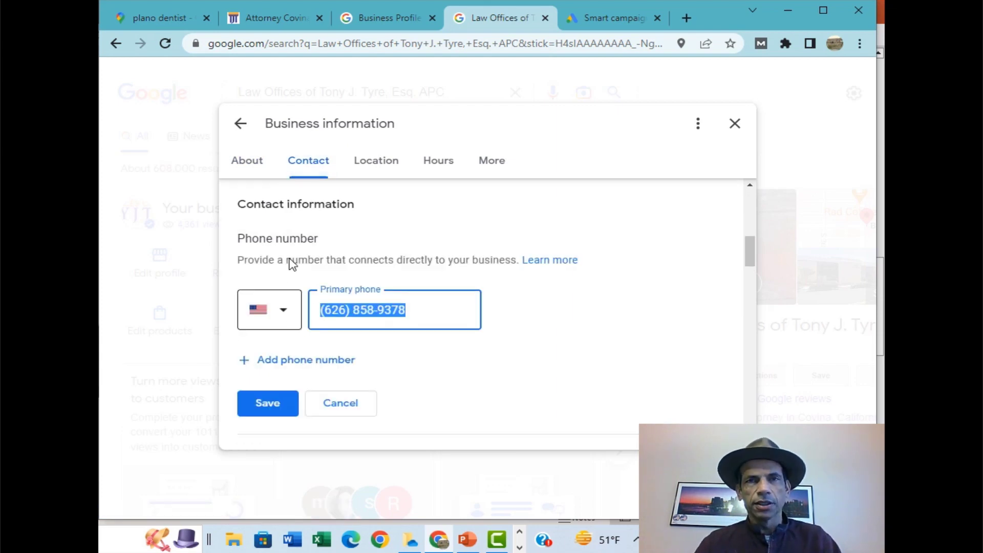
click(604, 20)
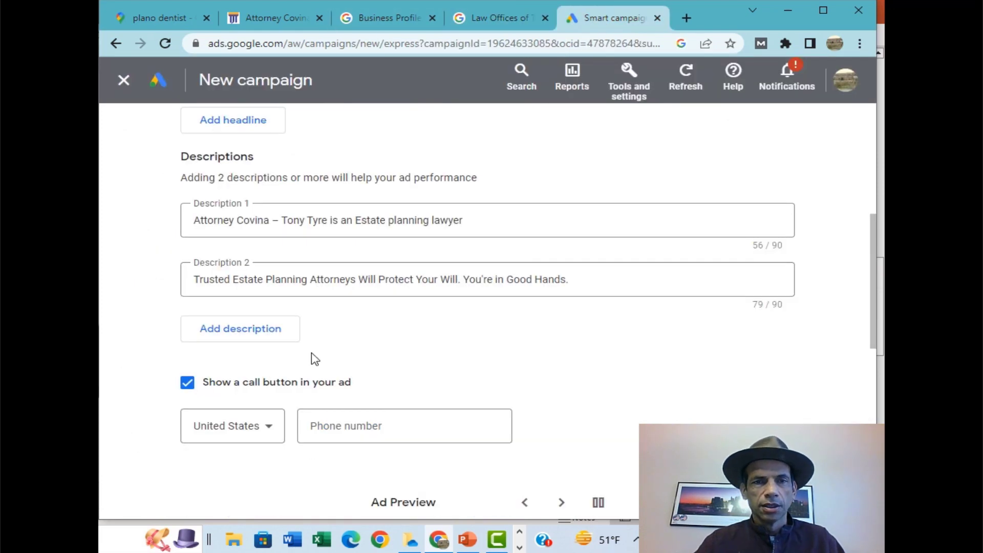
click(339, 426)
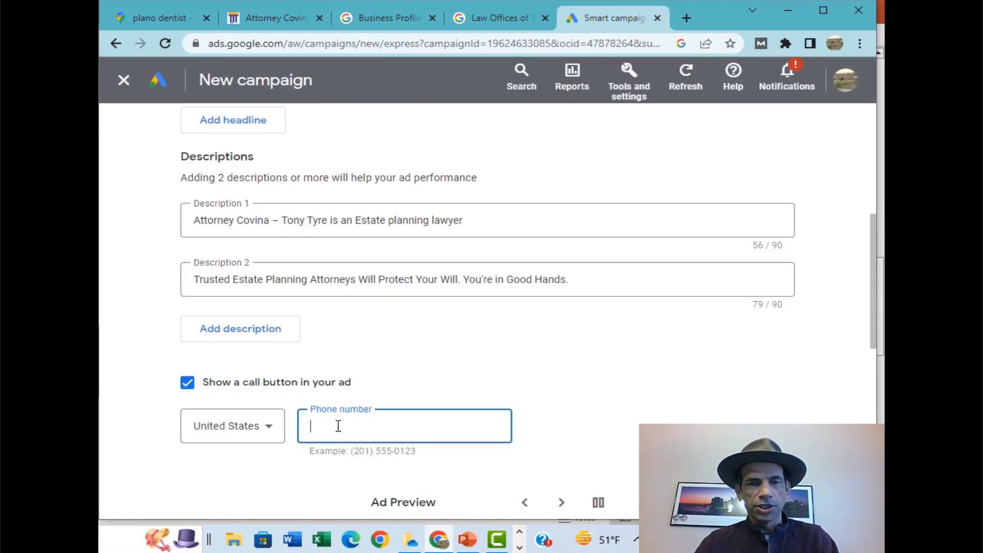
text(v)
key(BackSpace)
key(ctrl+v)
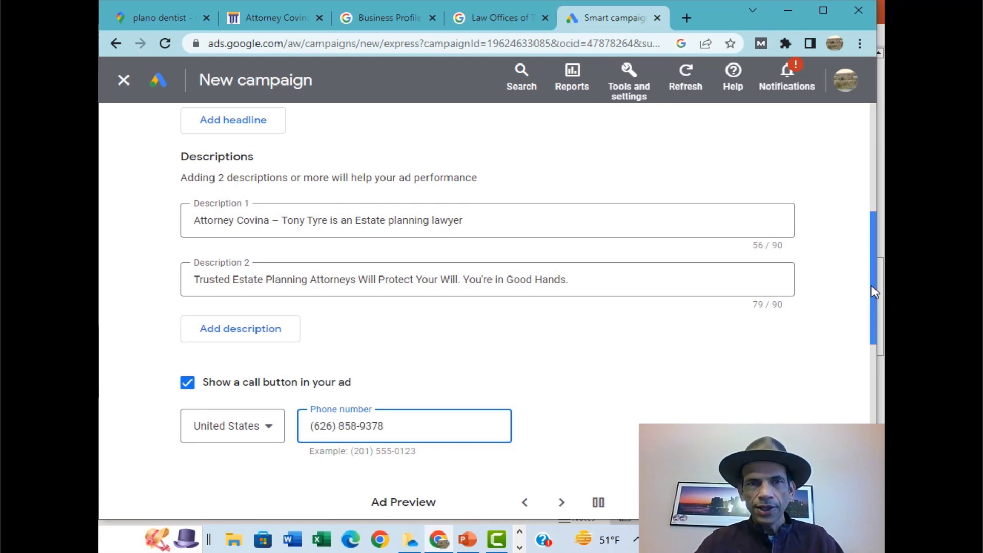
mouse_move(872, 285)
mouse_down()
mouse_move(875, 325)
mouse_move(875, 227)
mouse_up()
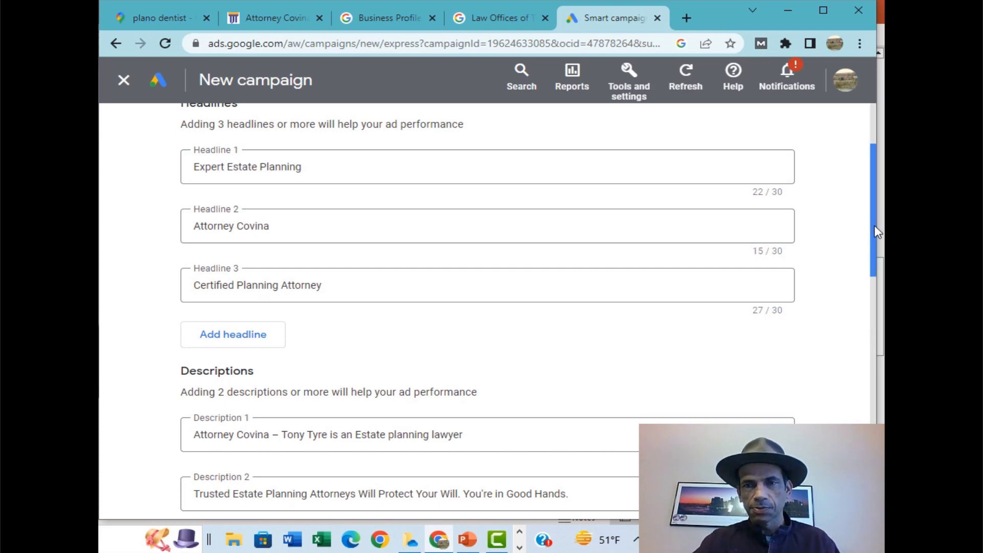
scroll(877, 232, down, 5)
scroll(876, 232, up, 1)
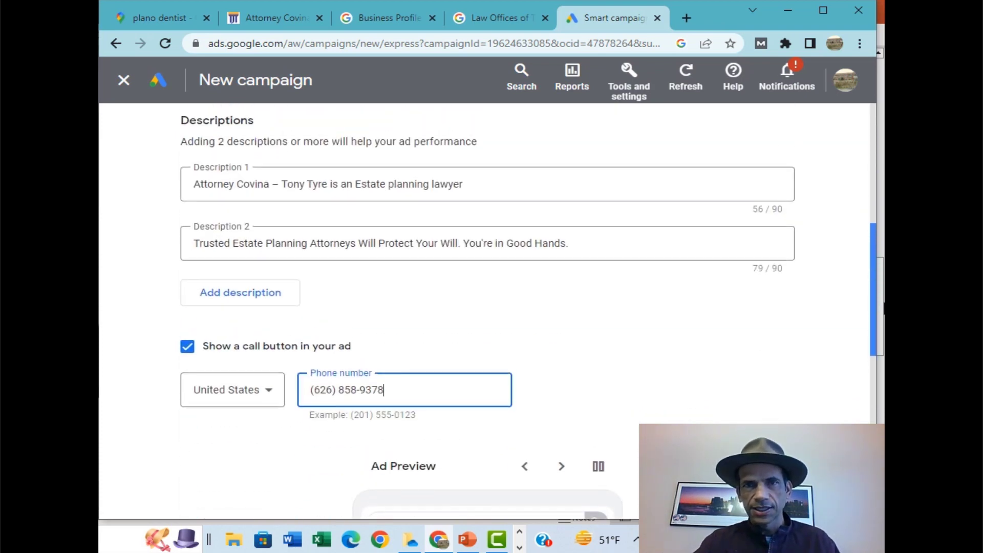
Step: Extend Description 1 so it ends with 'near Los Angeles'
click(519, 204)
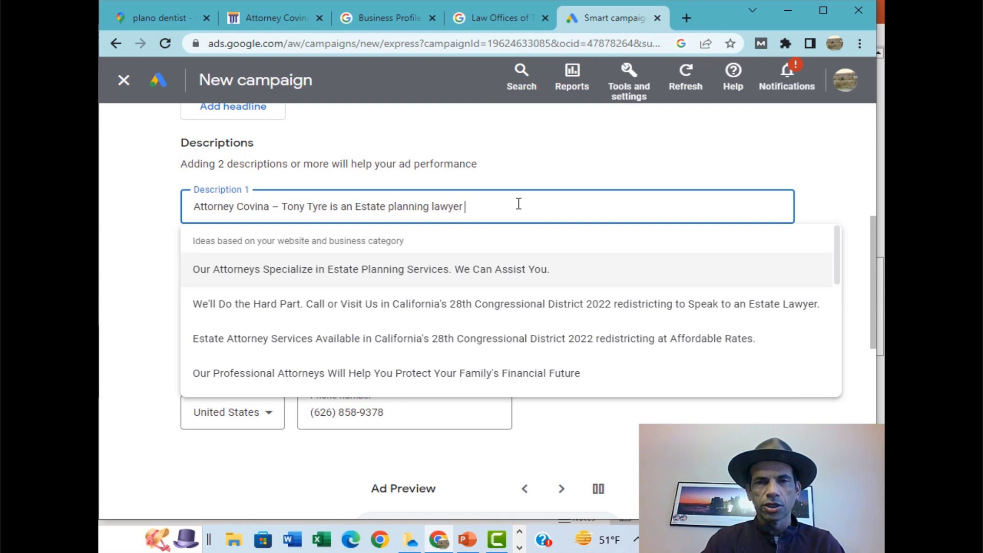
text(n)
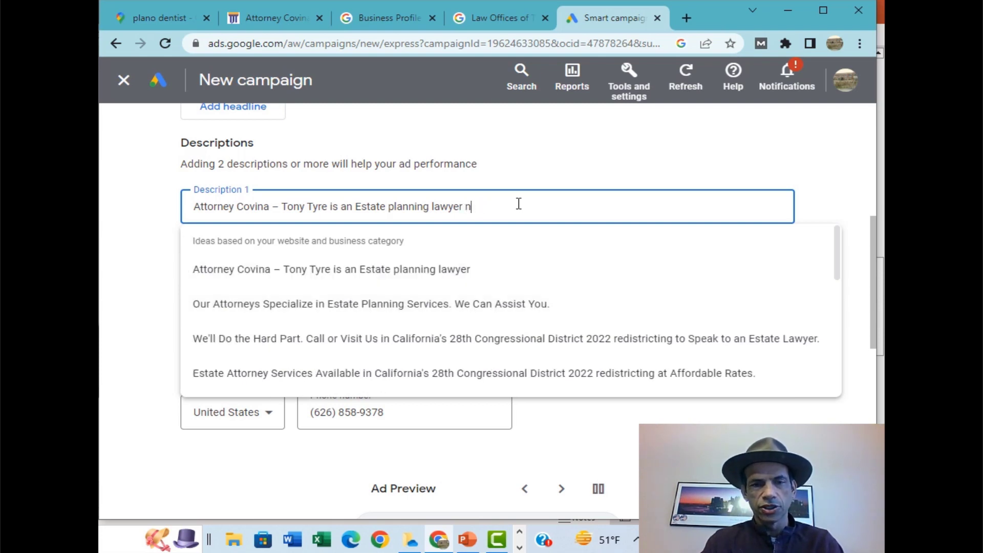
text(rstLos Angeles)
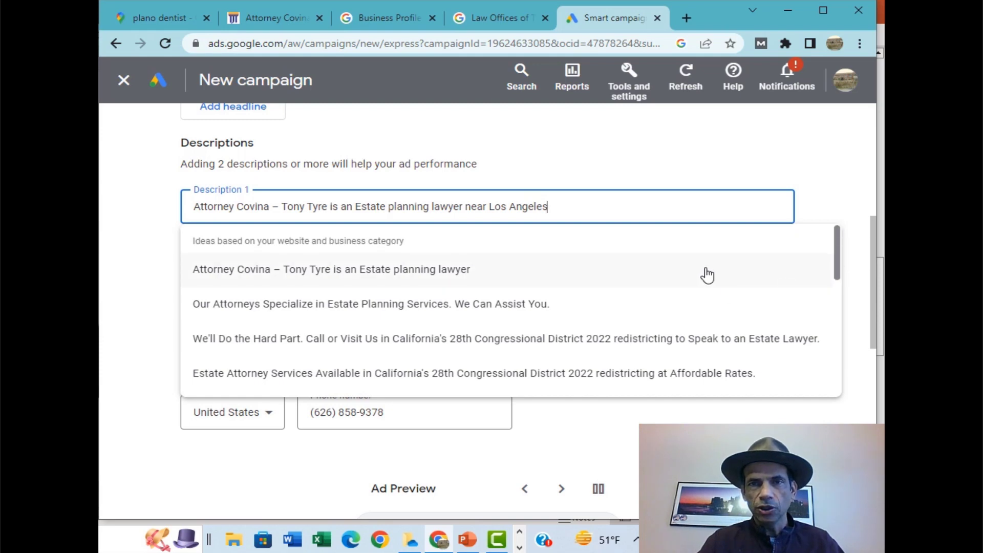
key(Tab)
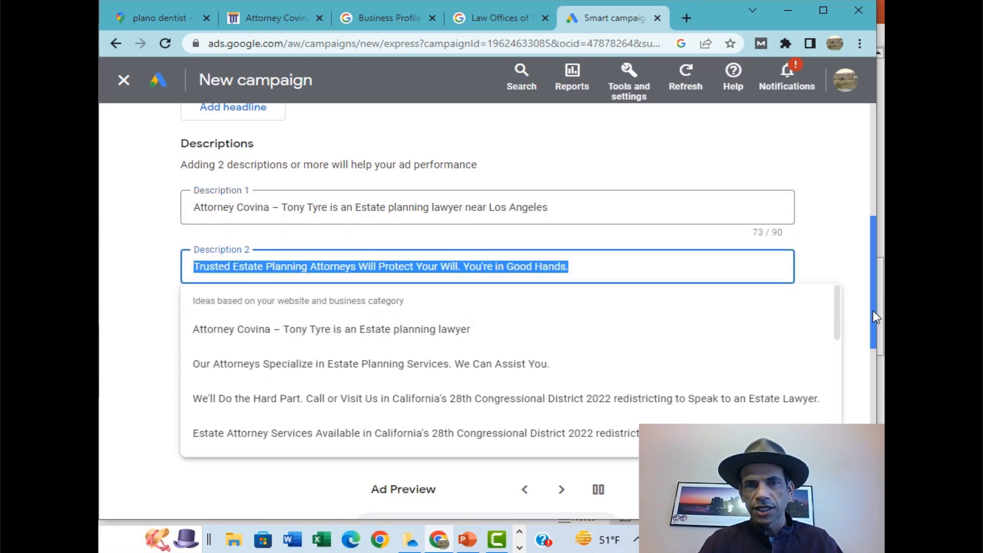
drag(876, 317, 879, 348)
scroll(742, 385, down, 4)
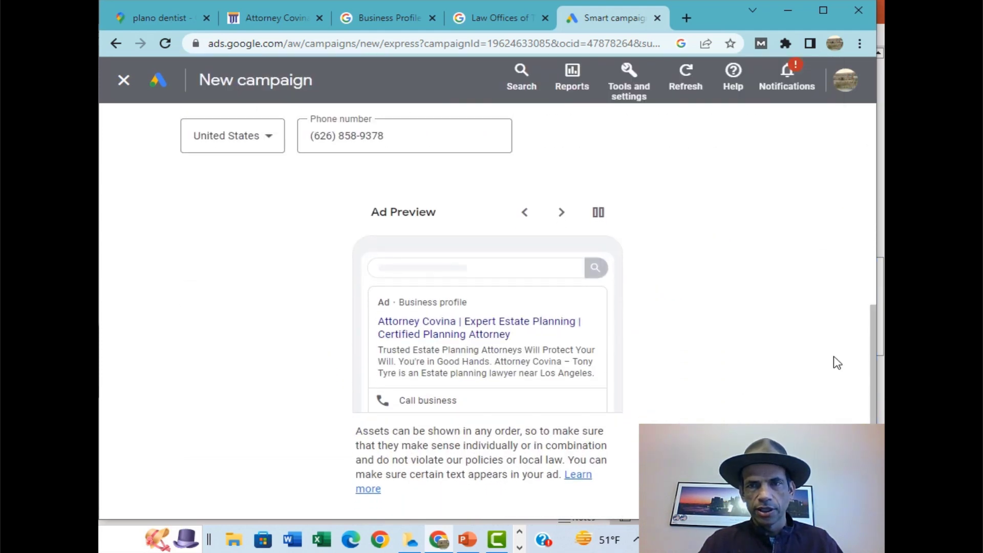
drag(871, 374, 873, 451)
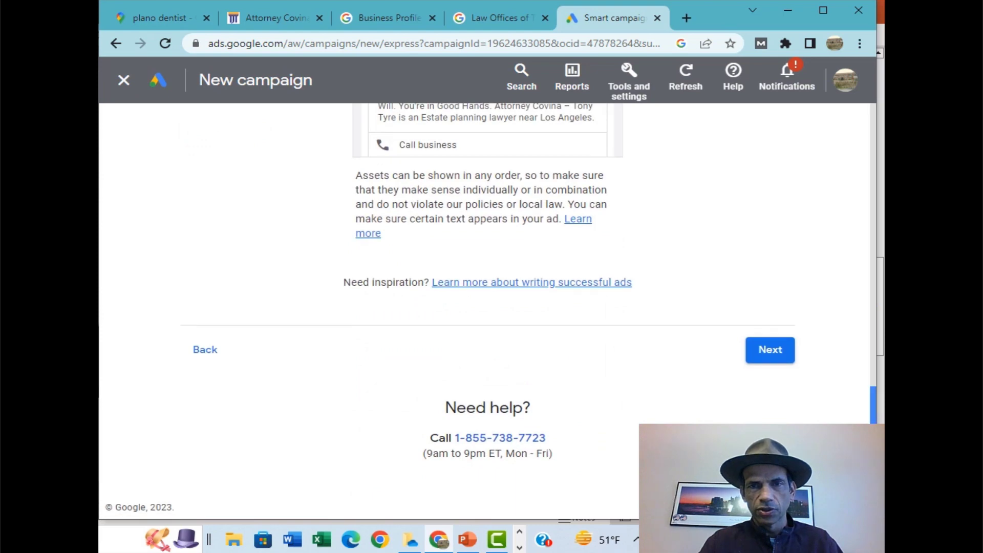
Step: Move on to keyword themes and add 'wills and estates lawyer' and 'trust lawyer'
click(777, 357)
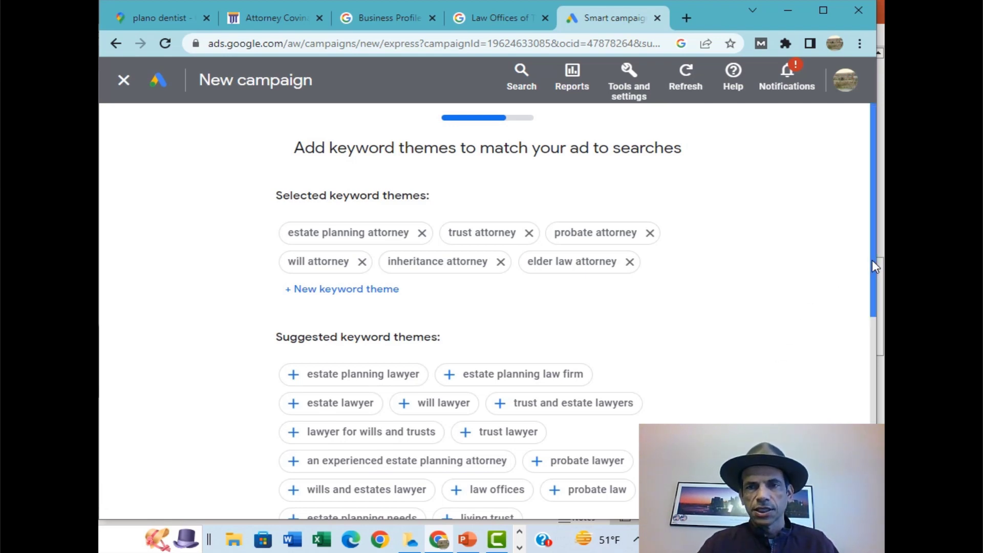
drag(871, 260, 876, 302)
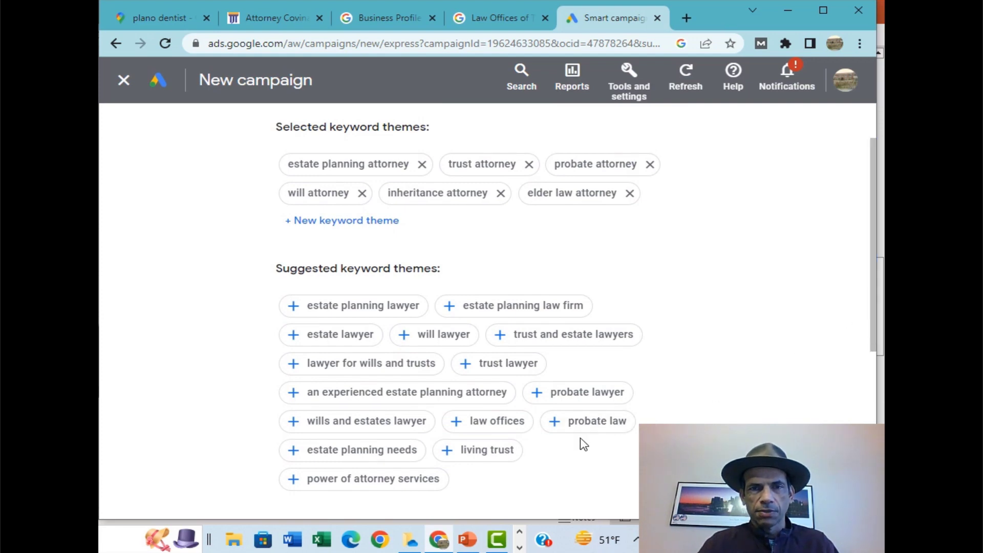
click(409, 425)
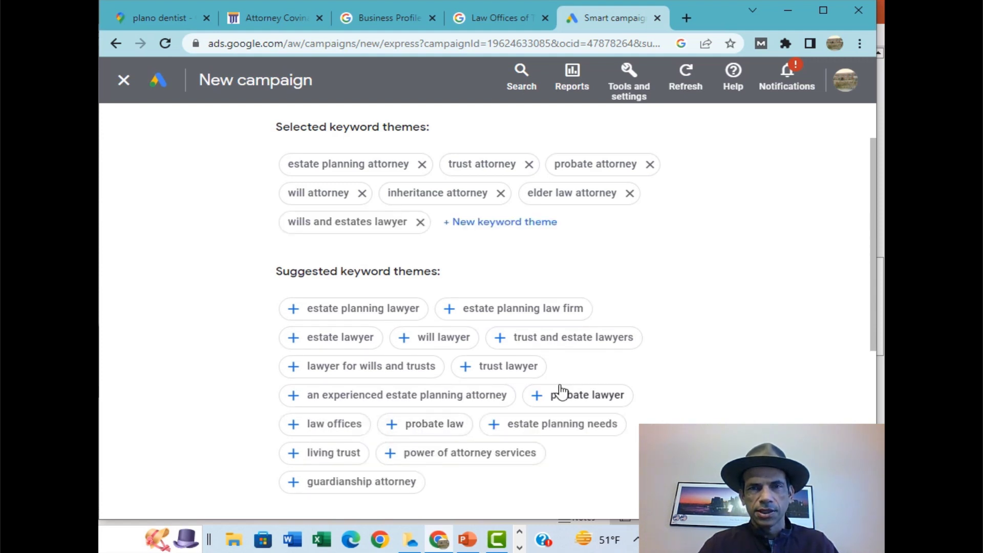
click(512, 369)
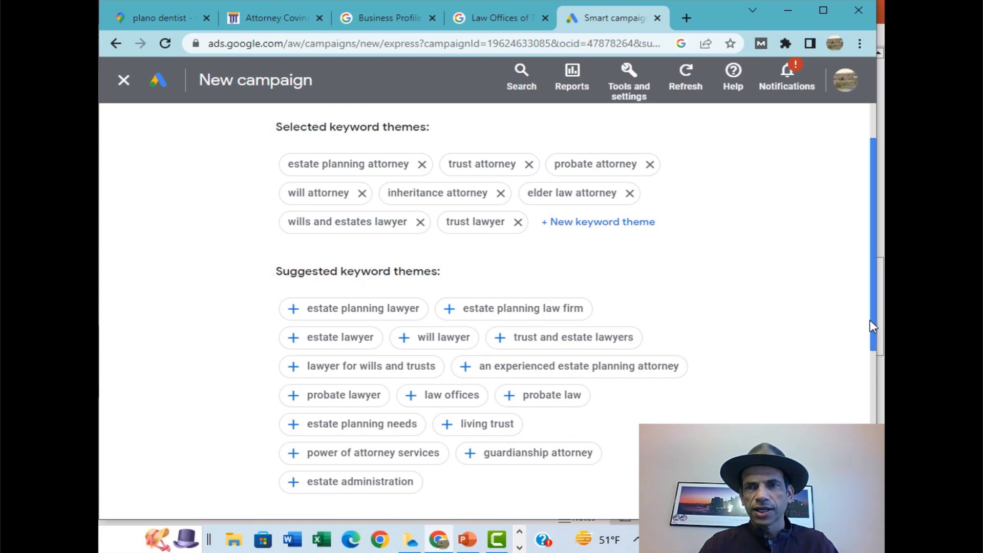
drag(875, 327, 875, 438)
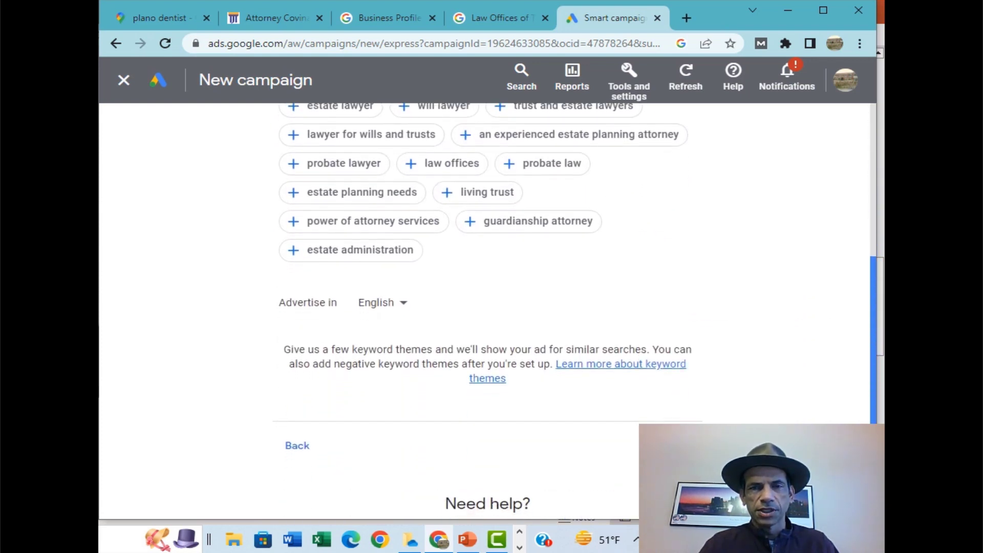
drag(875, 438, 876, 447)
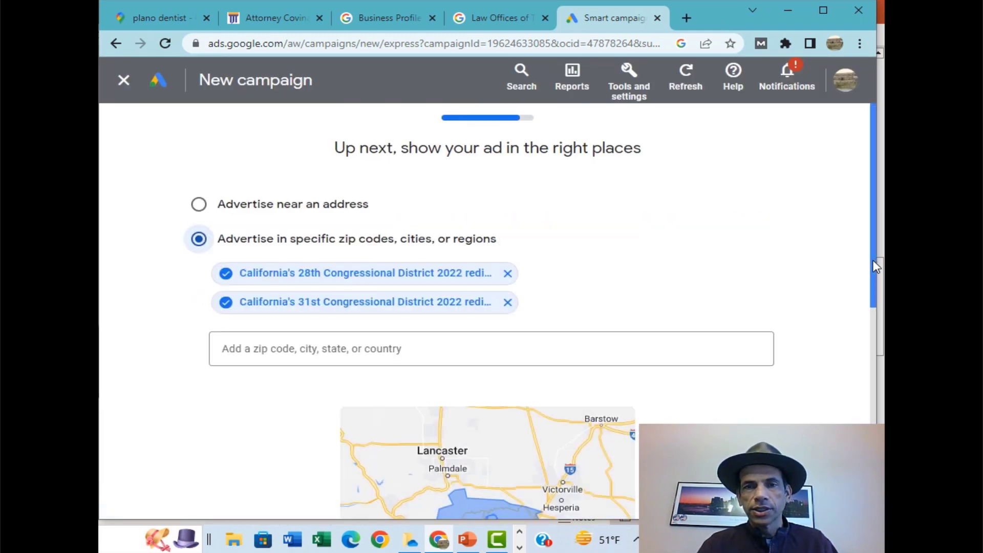
Step: Remove the 28th and 31st Congressional District targets and target Covina, California, United States instead
drag(873, 259, 873, 328)
scroll(535, 311, up, 2)
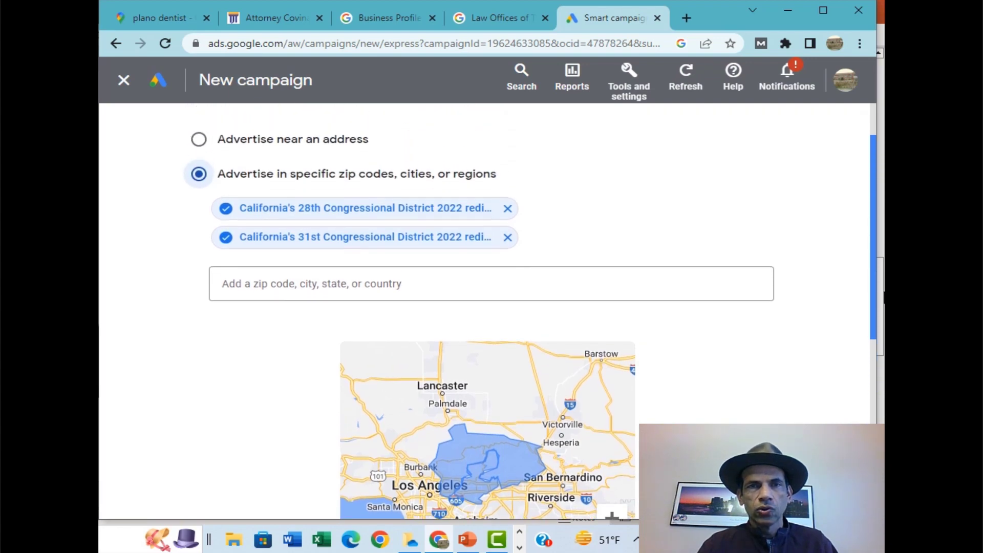
drag(883, 304, 882, 292)
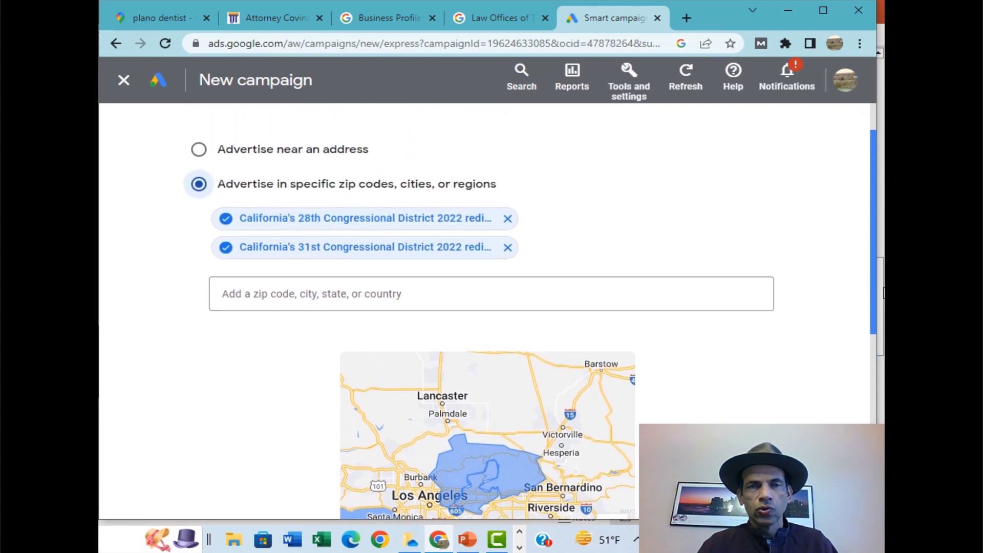
click(508, 219)
click(508, 219)
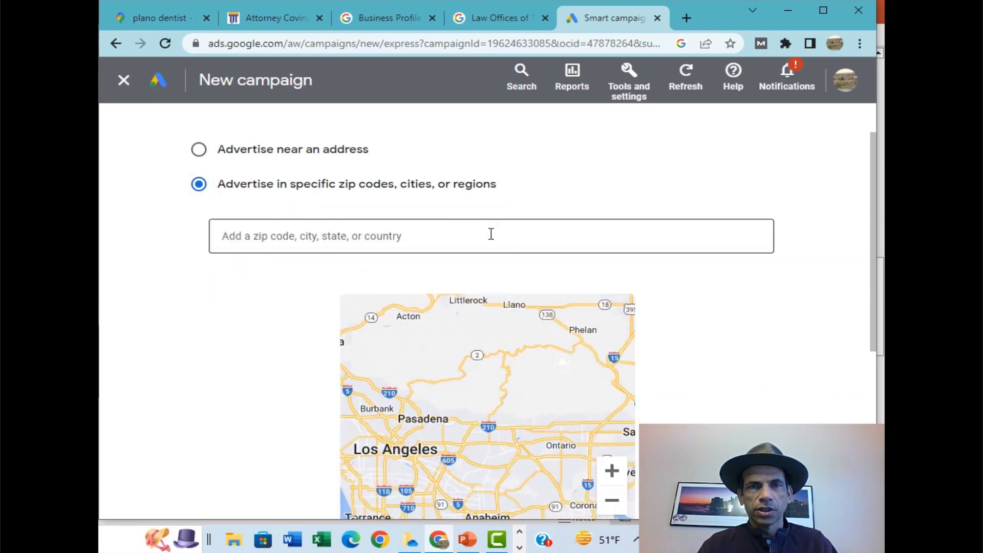
click(491, 234)
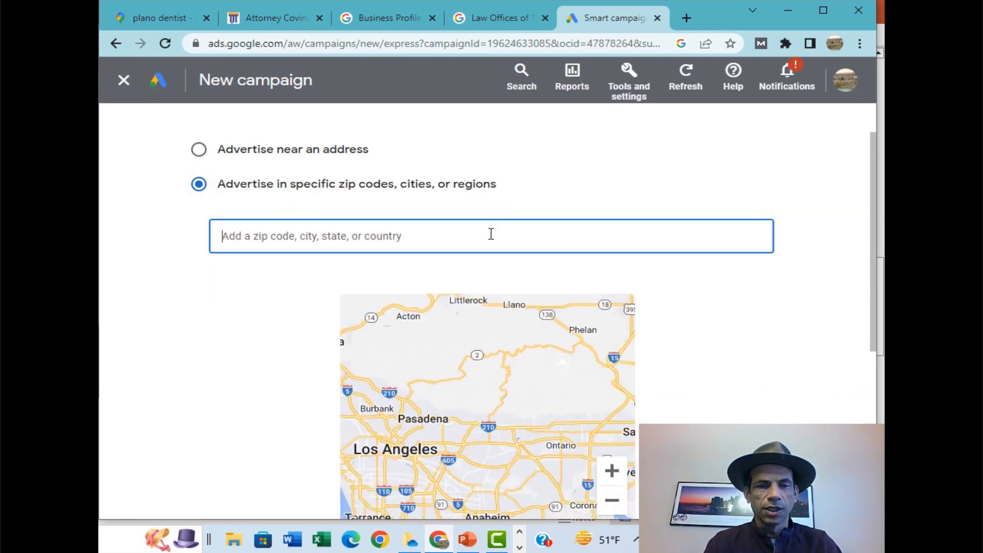
text(Cov)
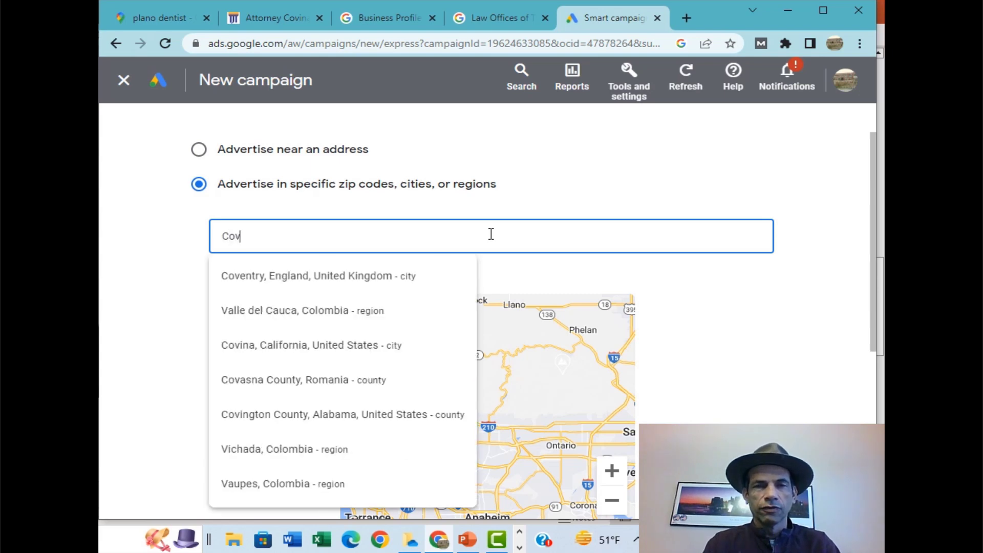
text(ina)
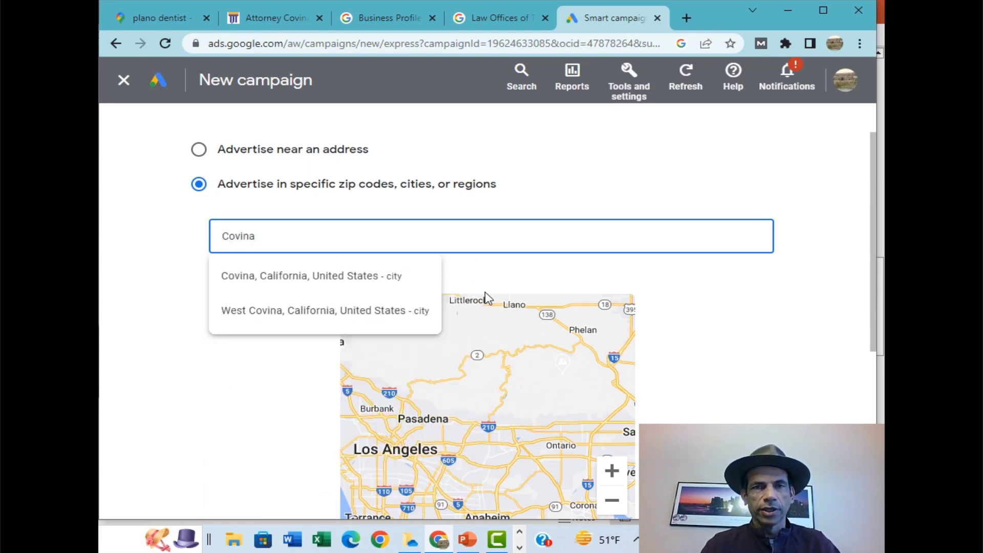
click(353, 278)
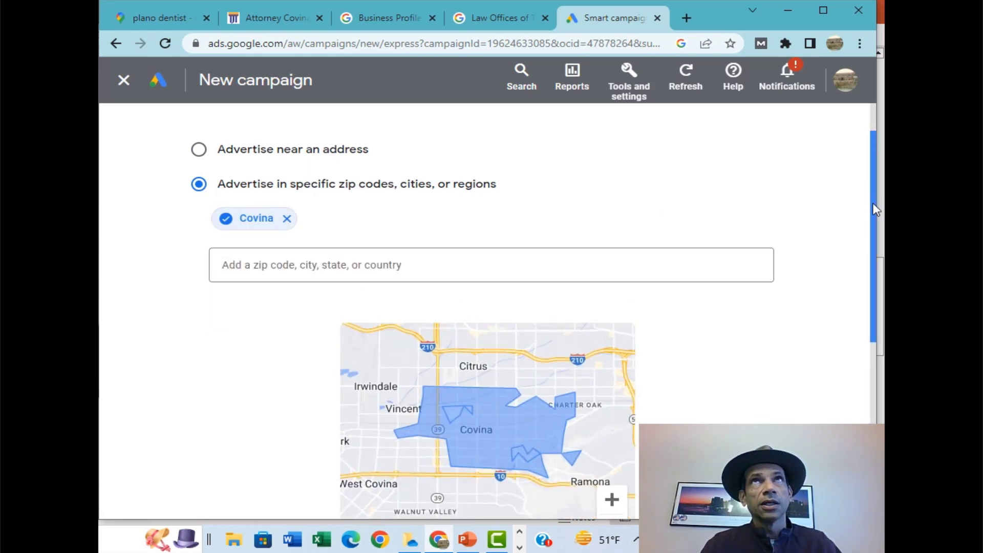
Step: Close the profile editor and copy the firm's address, 100 S Citrus Ave #101, Covina, CA 91723
click(503, 22)
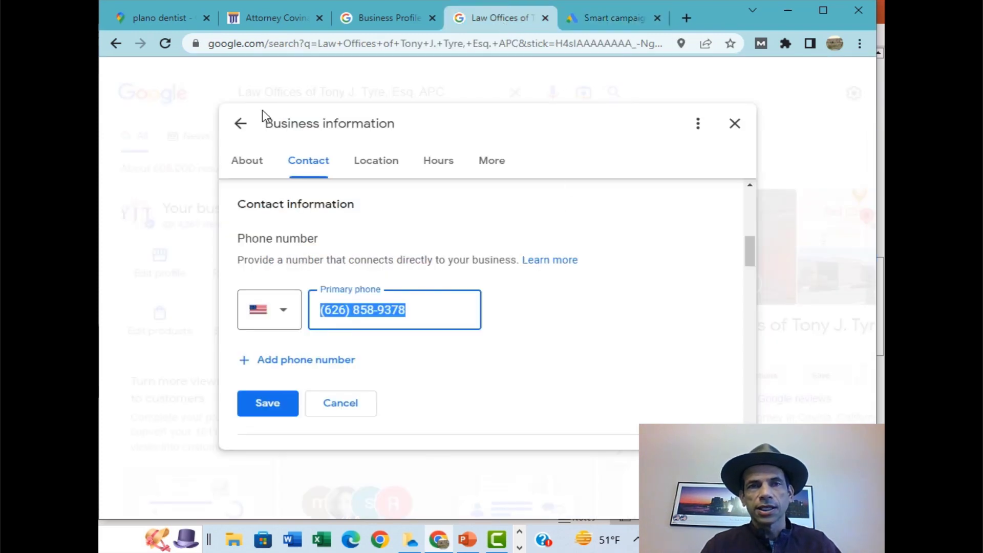
click(241, 127)
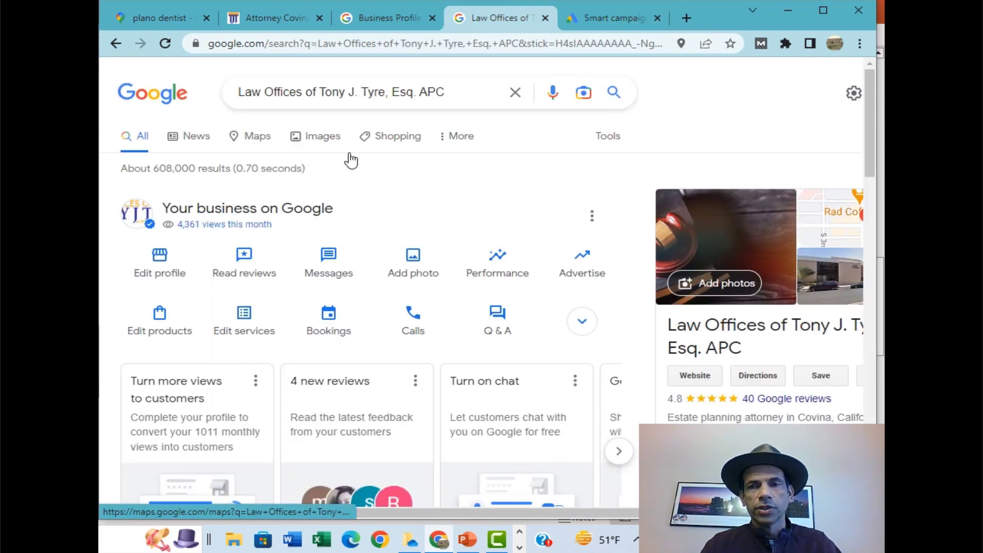
mouse_move(870, 149)
mouse_down()
mouse_move(881, 222)
mouse_move(721, 224)
mouse_move(815, 218)
mouse_up()
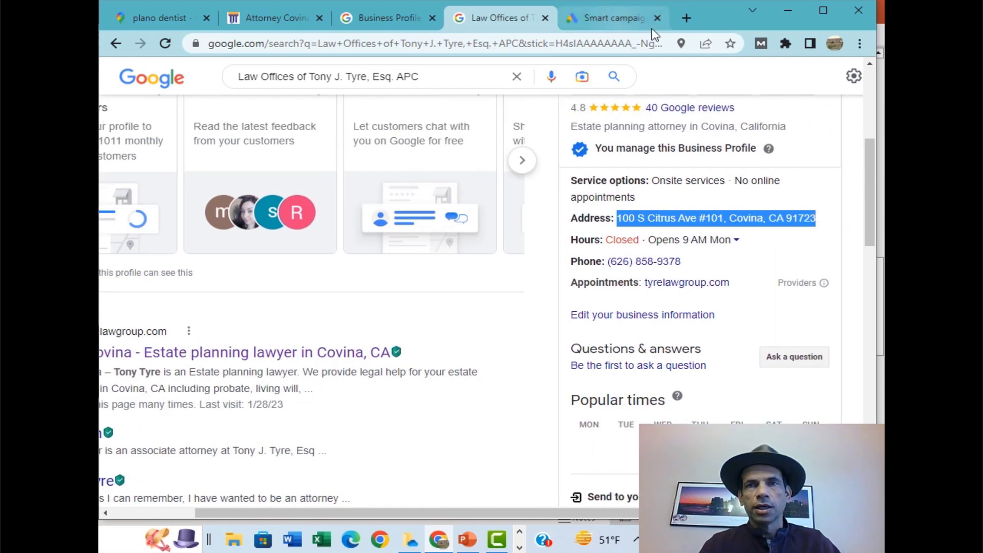
Step: Replace the old Plano dentist search in Maps with the pasted Covina office address
click(140, 19)
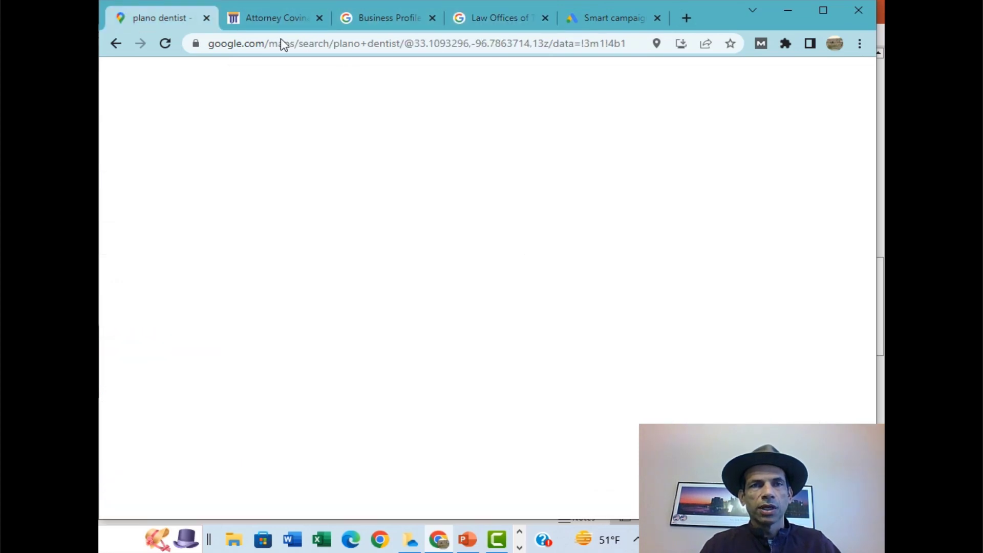
click(261, 84)
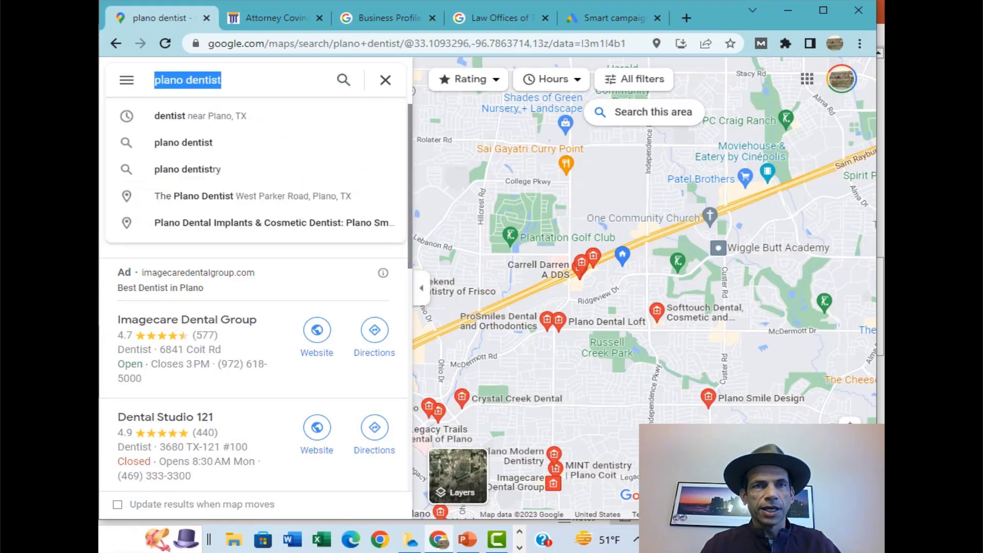
key(ctrl+v)
key(Return)
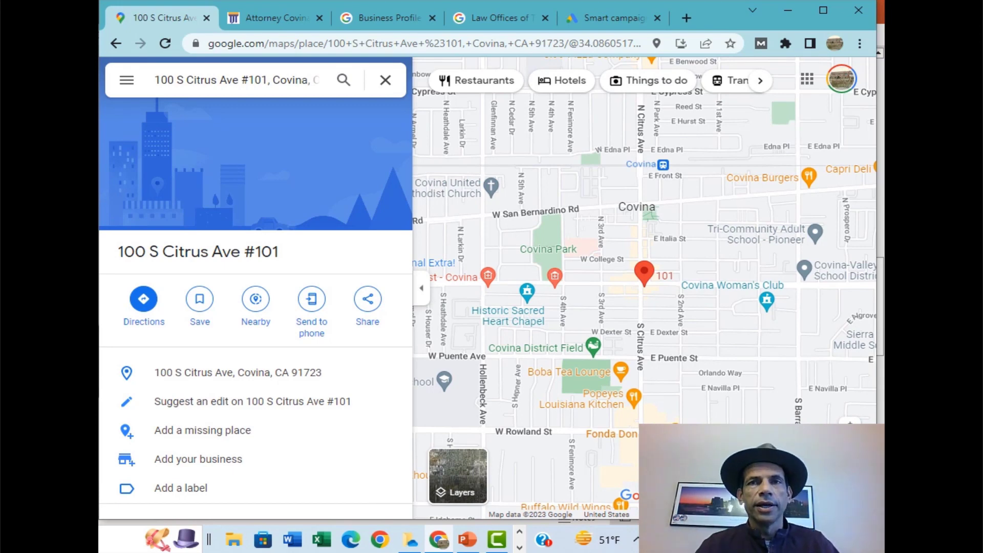
Step: Confirm Covina as the campaign's advertising area and continue
click(606, 15)
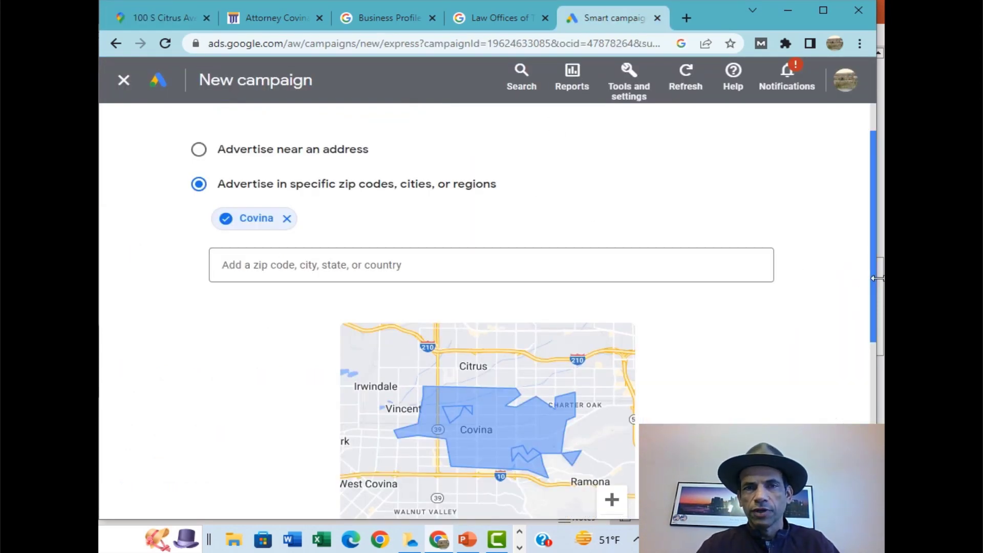
scroll(872, 302, down, 5)
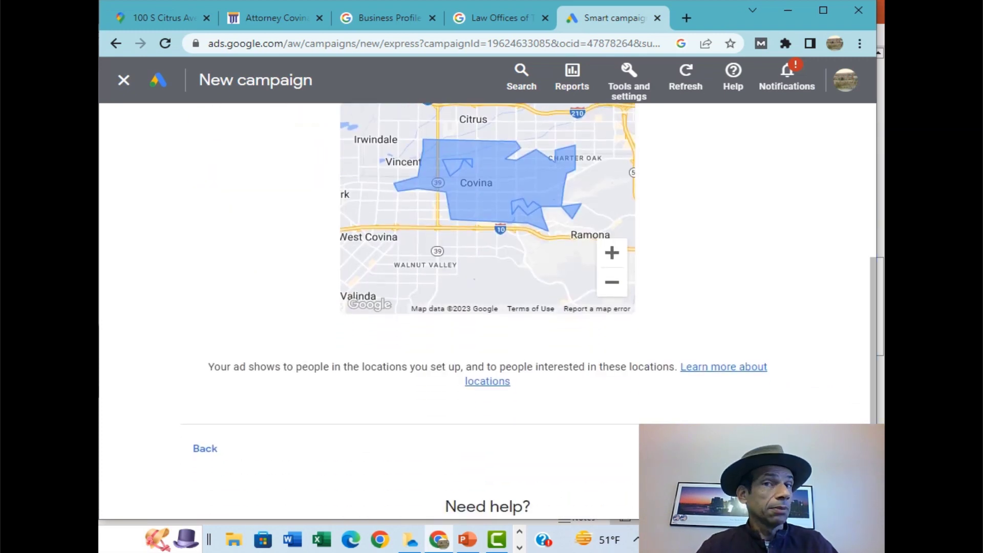
click(773, 449)
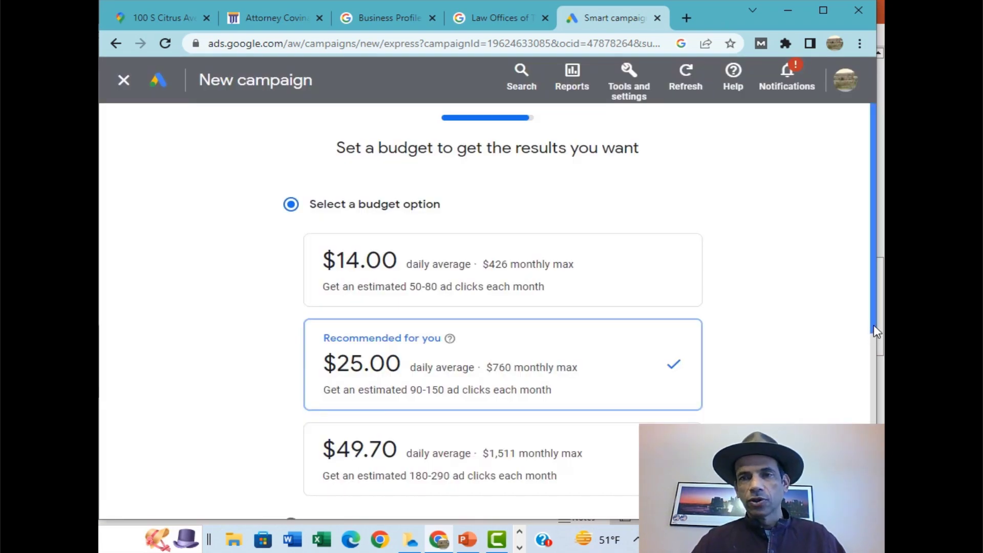
Step: Enter your own daily budget of $10 instead of the recommended $25 and continue
scroll(875, 347, down, 1)
scroll(875, 347, down, 3)
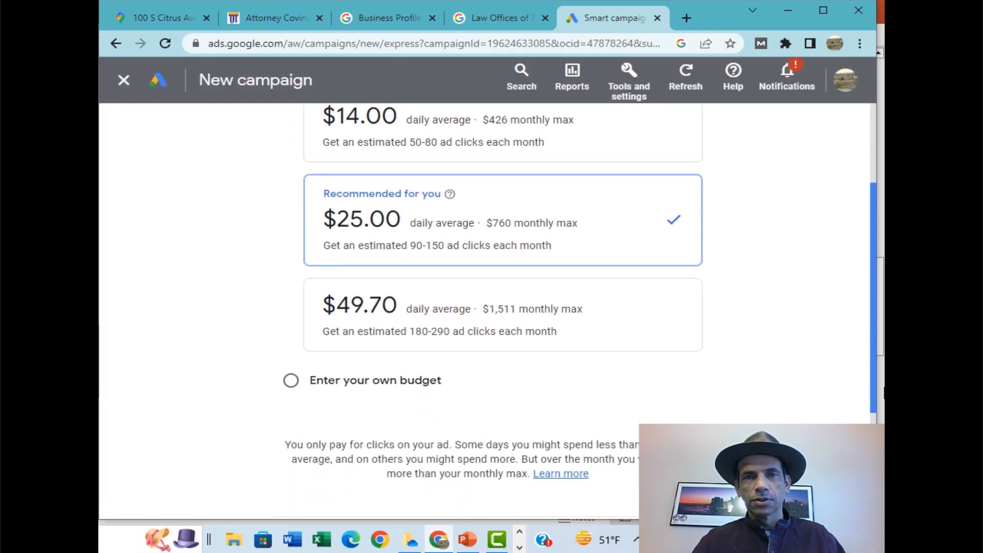
scroll(875, 347, up, 1)
scroll(873, 358, down, 1)
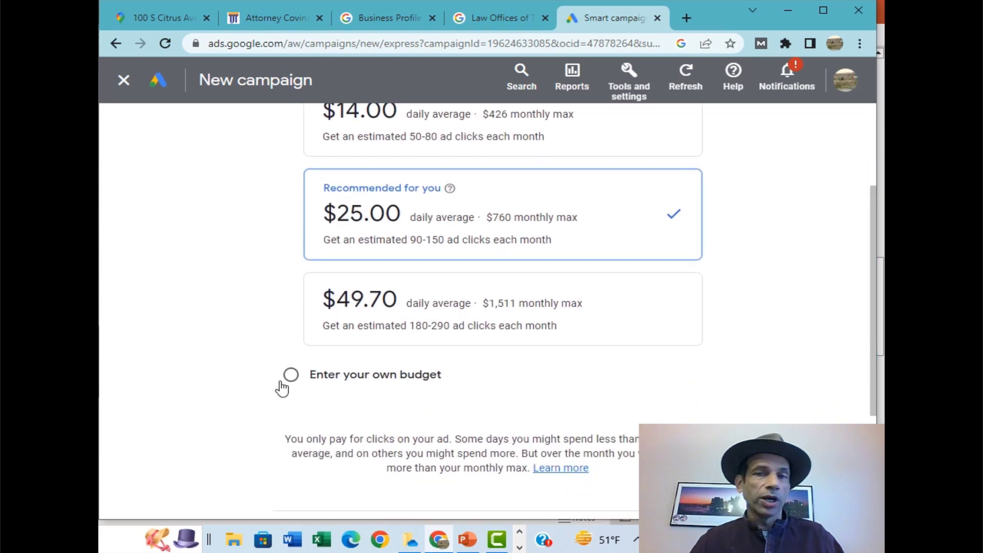
click(307, 379)
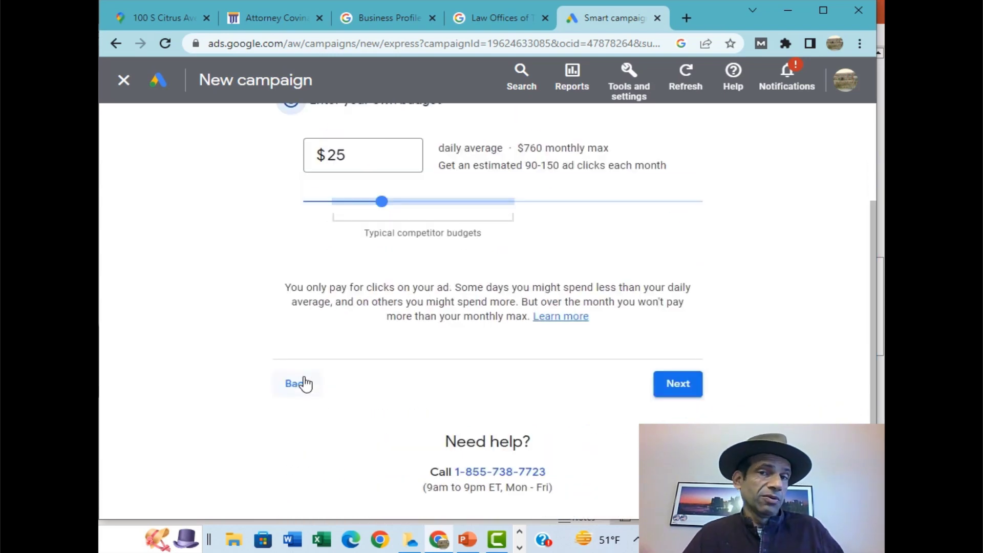
click(378, 155)
double_click(328, 153)
text(10)
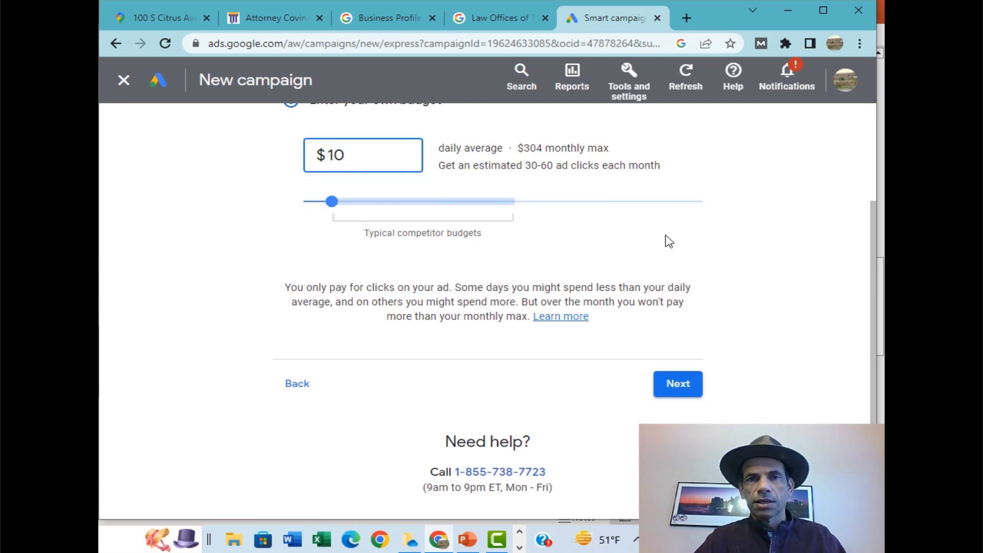
click(667, 387)
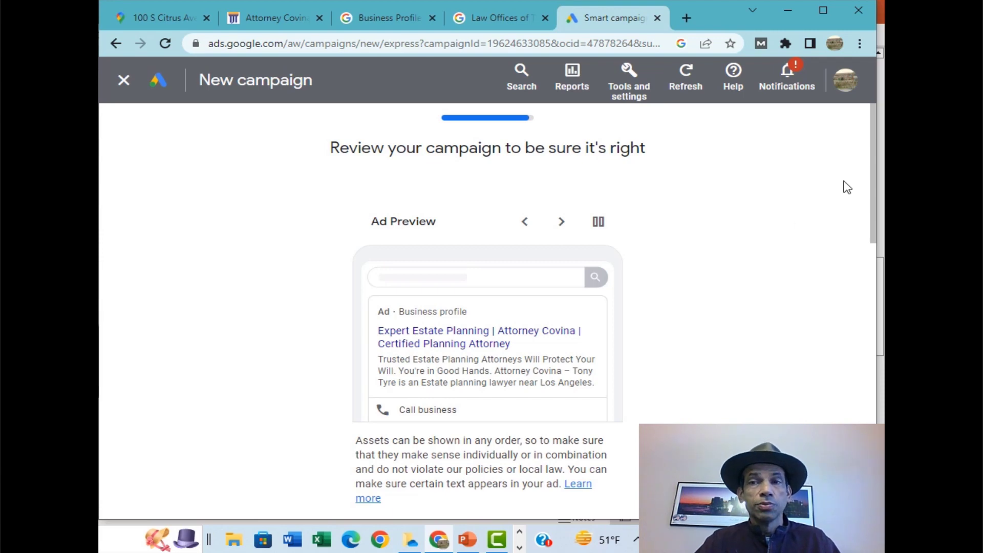
Step: Review the campaign's name, locations, keywords and budget, then publish Expert Estate Planning
drag(872, 201, 873, 309)
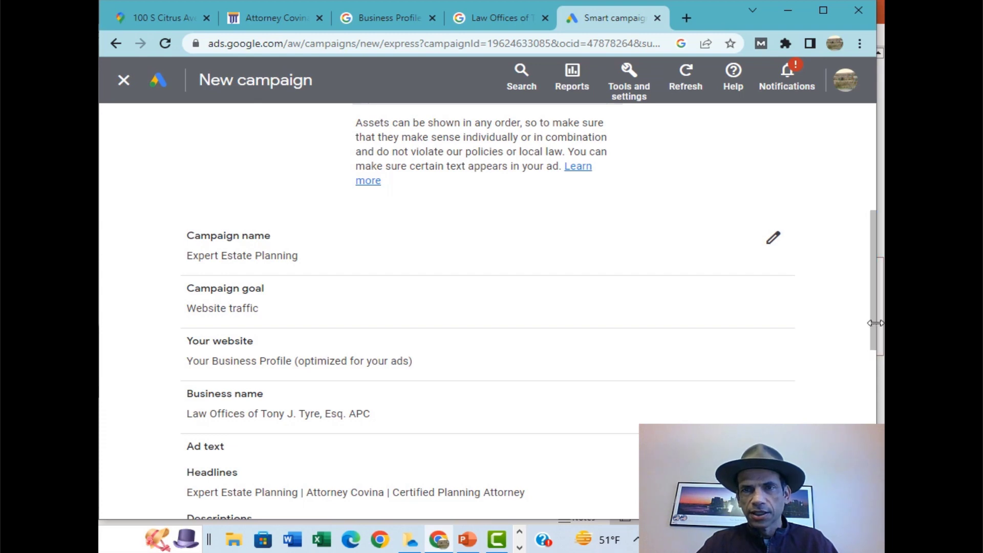
drag(873, 330, 883, 474)
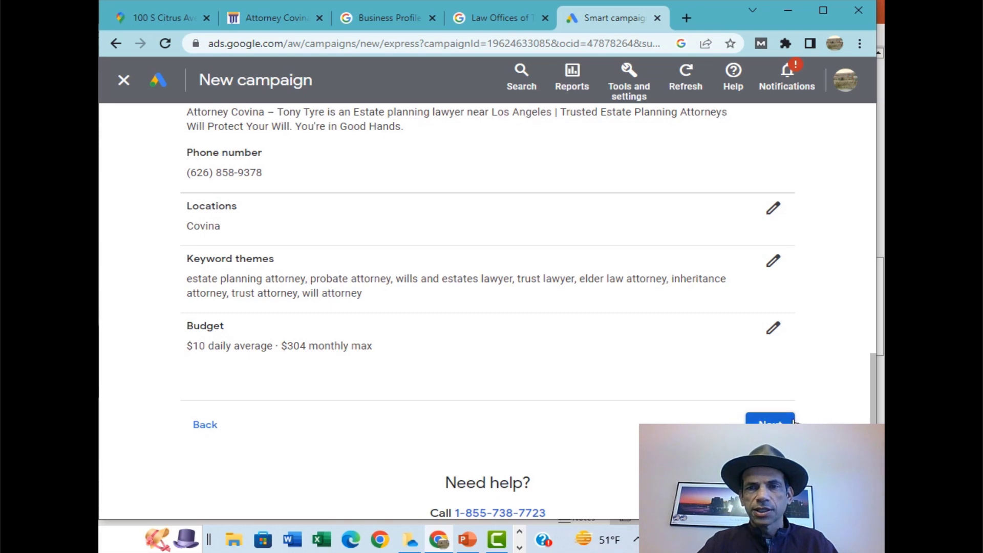
click(768, 420)
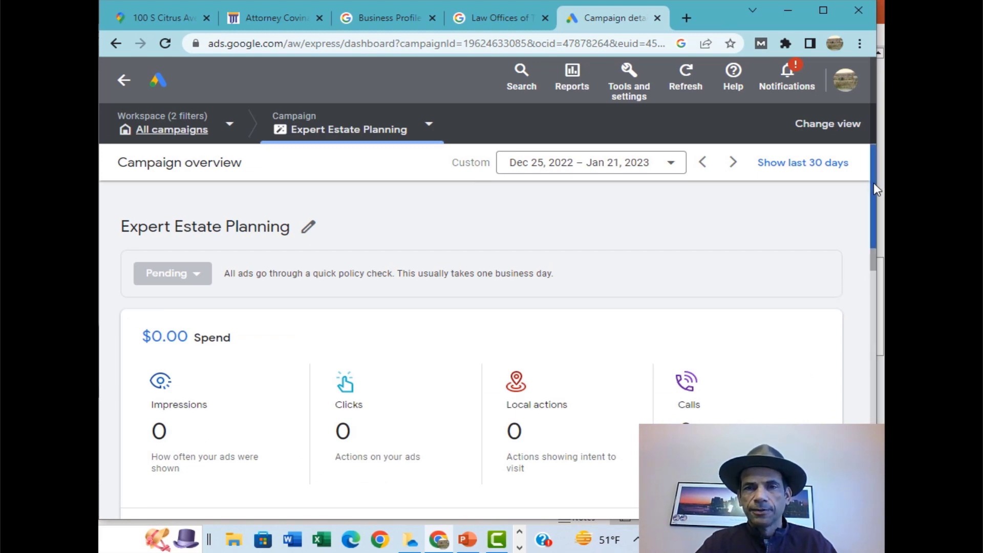
scroll(873, 190, down, 5)
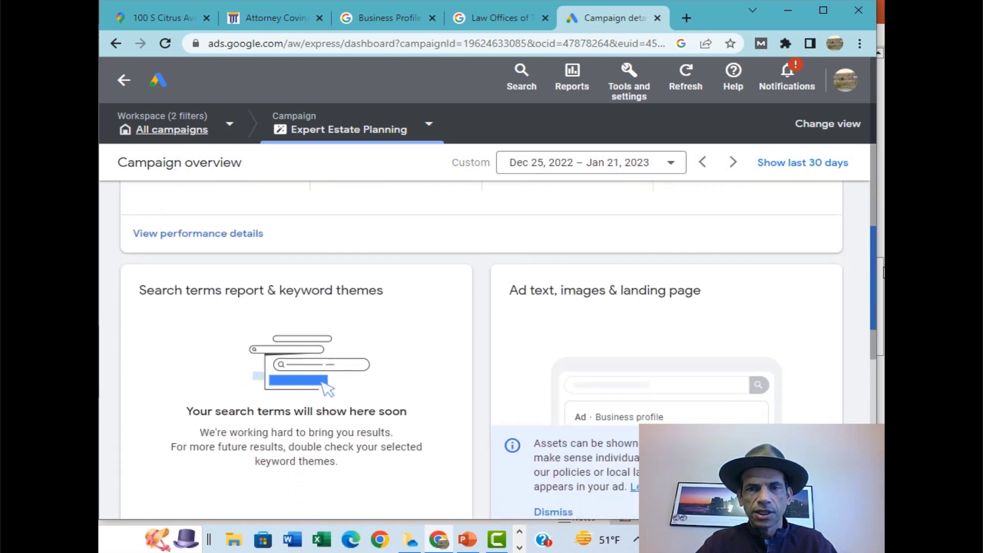
drag(882, 262, 877, 388)
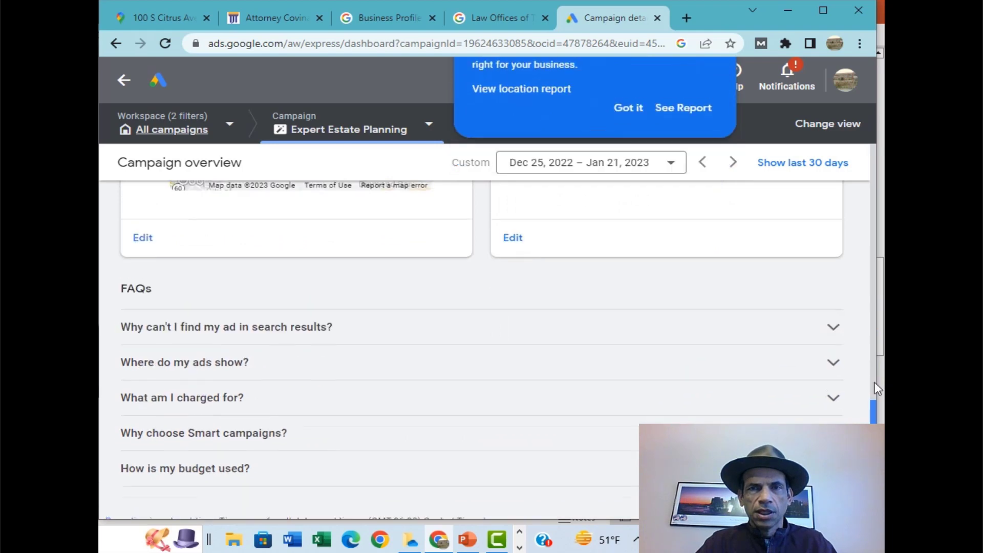
scroll(877, 387, down, 3)
scroll(879, 391, up, 5)
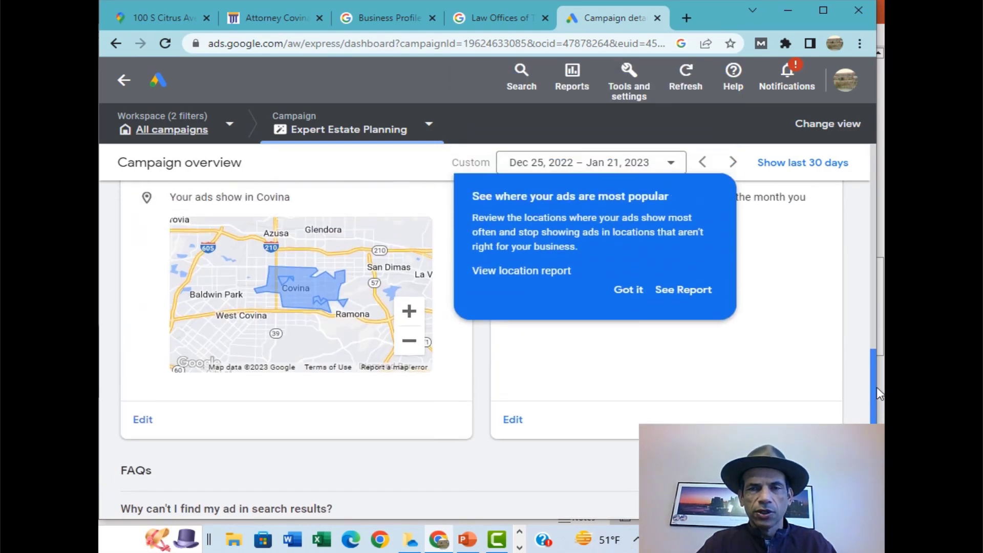
click(629, 290)
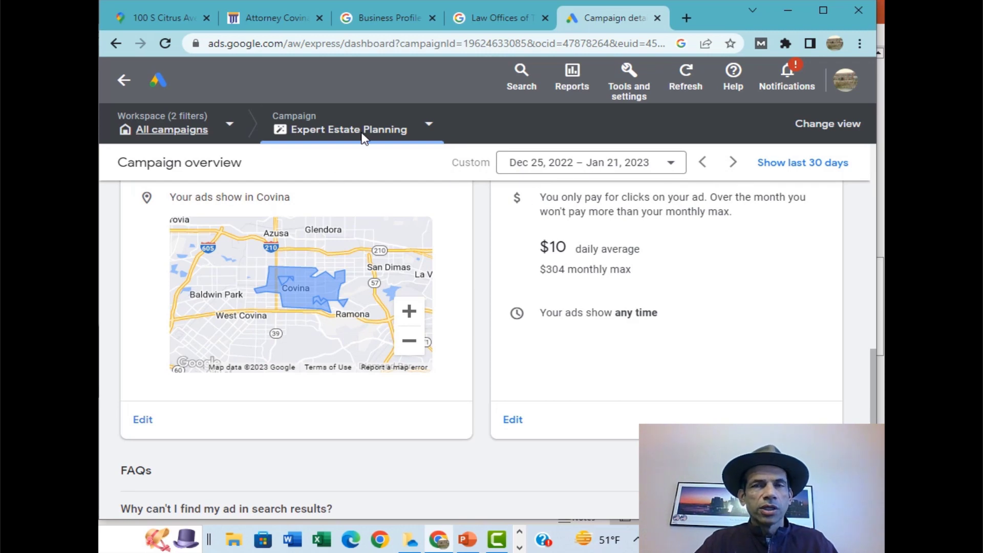
Step: Go to the account's Campaigns list and dismiss the alert banner
click(174, 137)
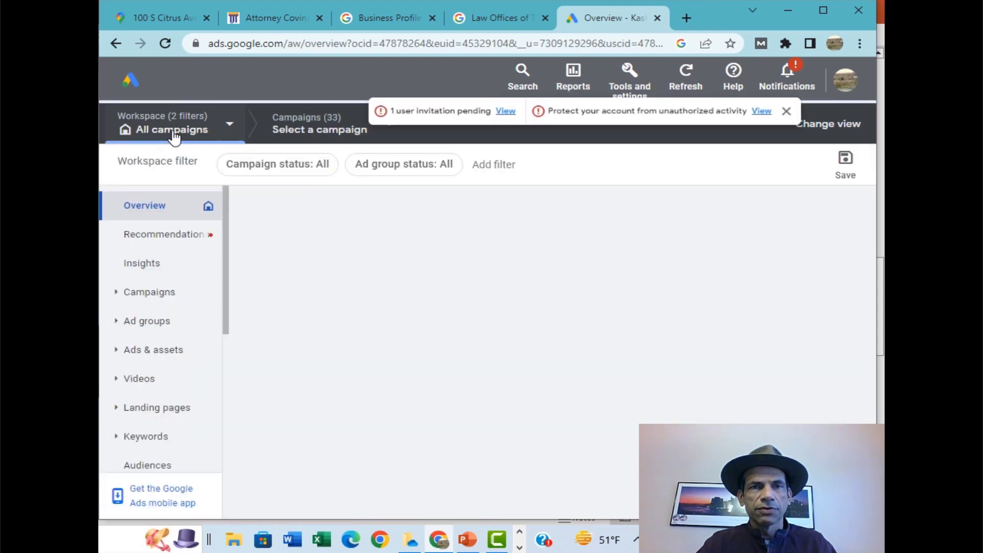
click(165, 299)
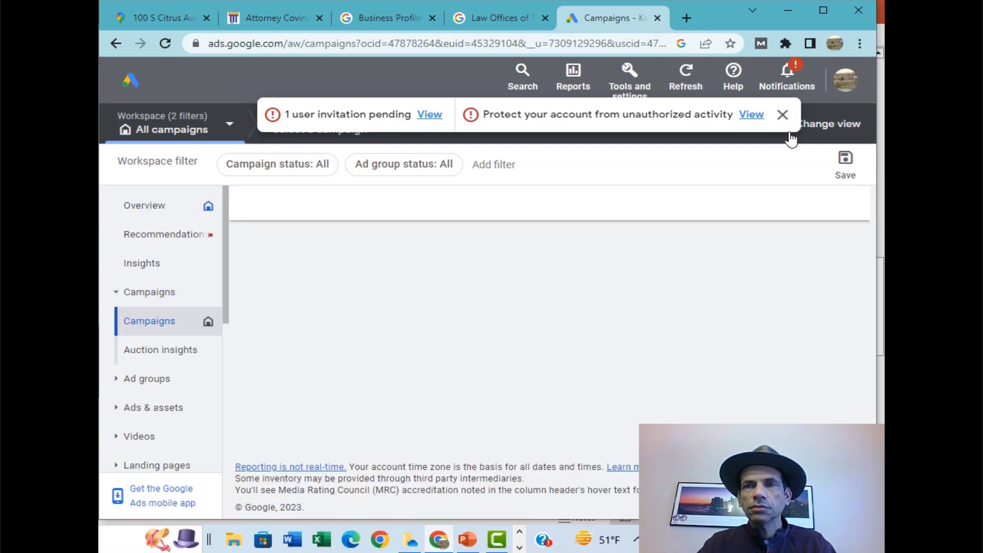
click(784, 115)
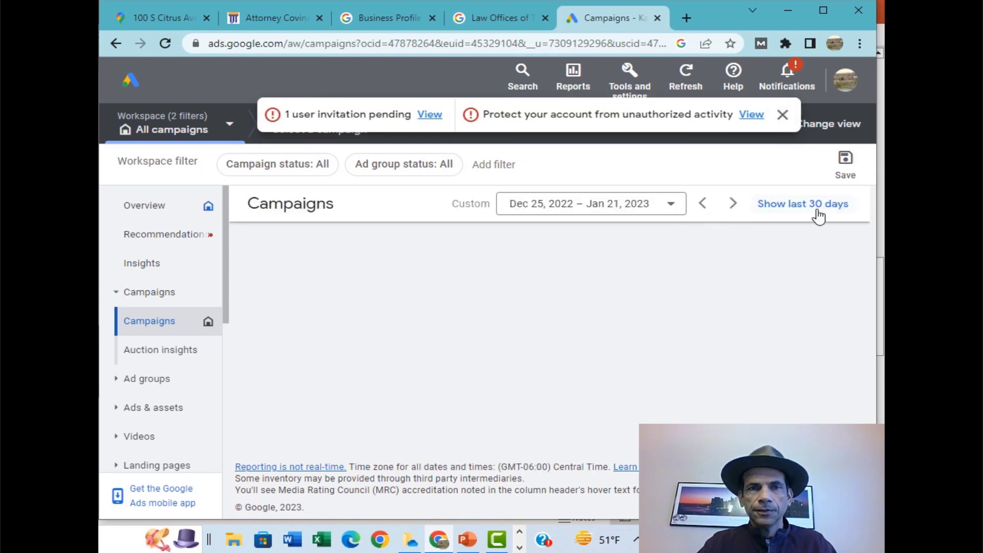
Step: Look over the campaign status filter options and scroll through the campaigns page
click(318, 175)
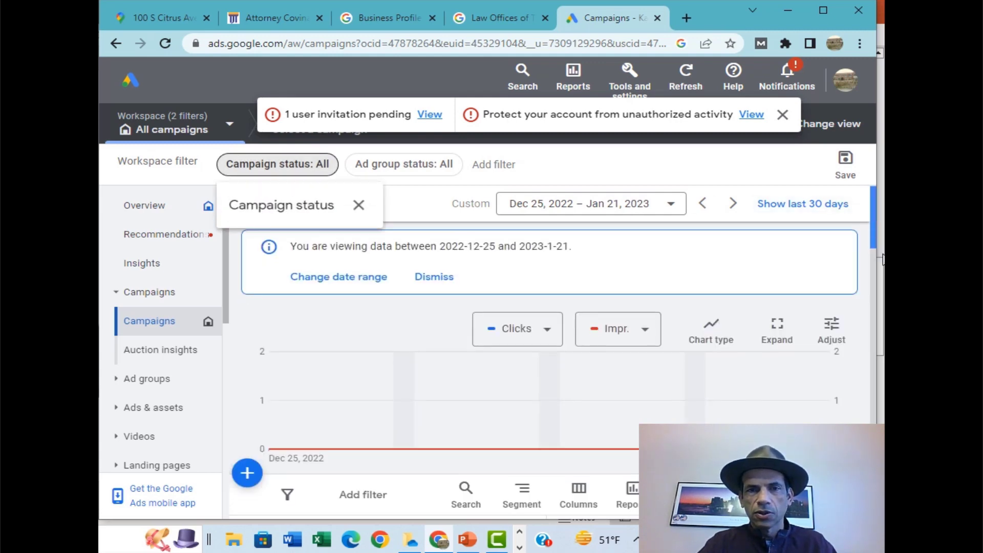
scroll(873, 219, down, 5)
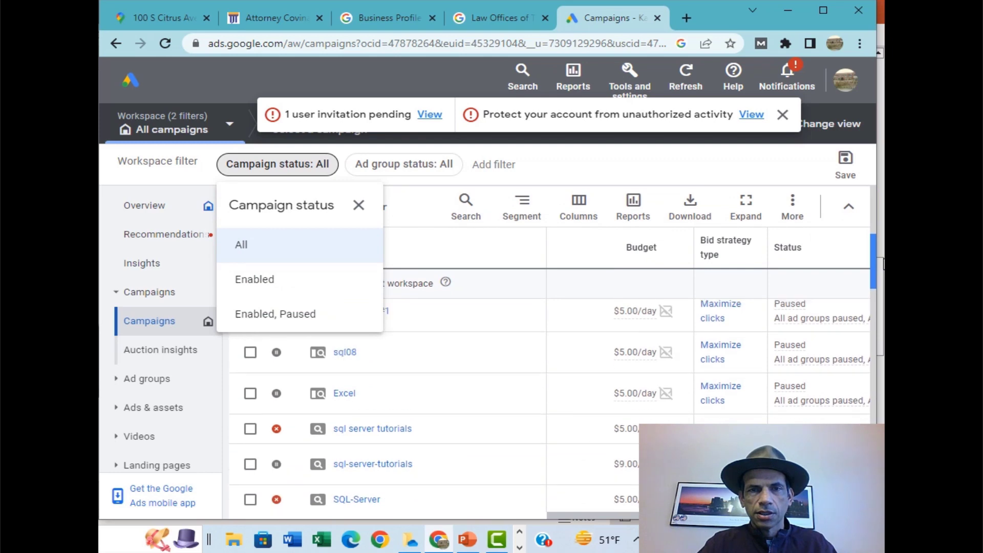
drag(873, 269, 881, 249)
click(882, 250)
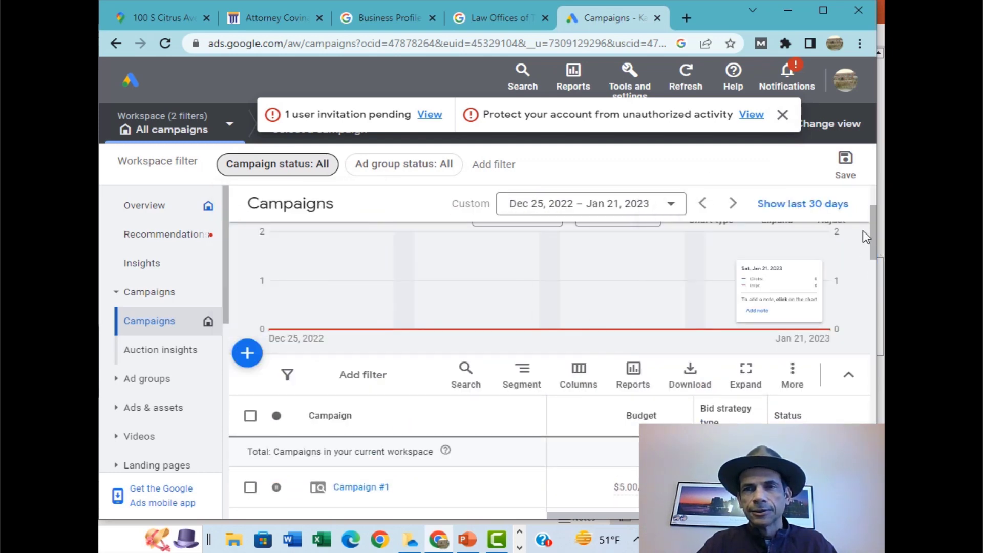
drag(877, 249, 876, 264)
scroll(876, 264, down, 5)
scroll(875, 264, down, 3)
scroll(874, 264, down, 4)
scroll(873, 264, down, 4)
scroll(874, 264, up, 10)
scroll(870, 230, up, 5)
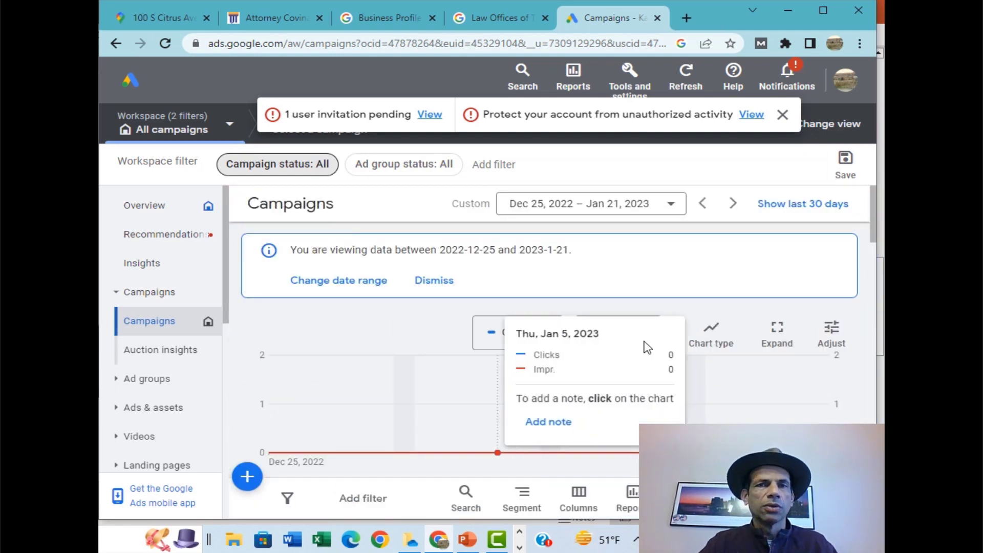
Step: Return to PowerPoint and advance to the closing February 2023 Google Business Profile 50%-off slide
click(464, 544)
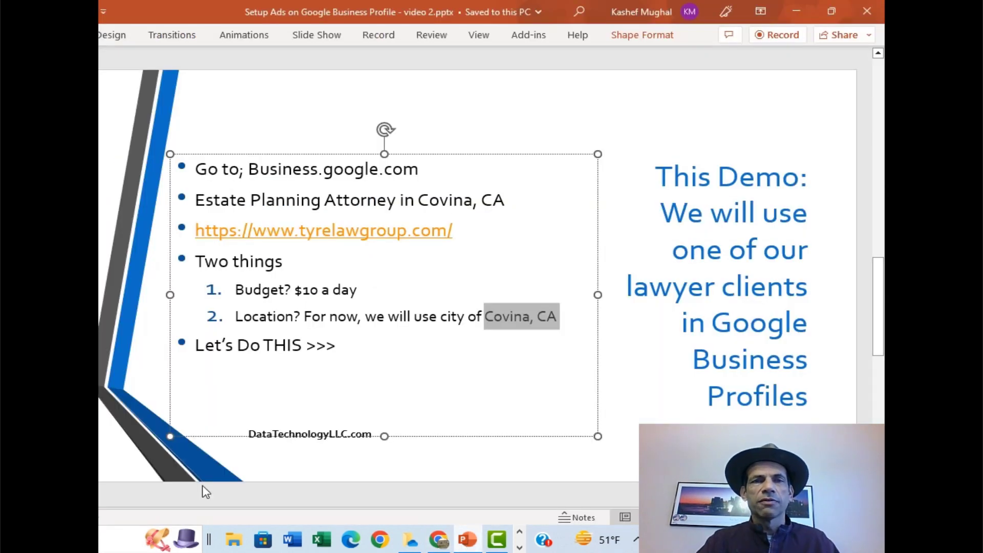
key(Page_Down)
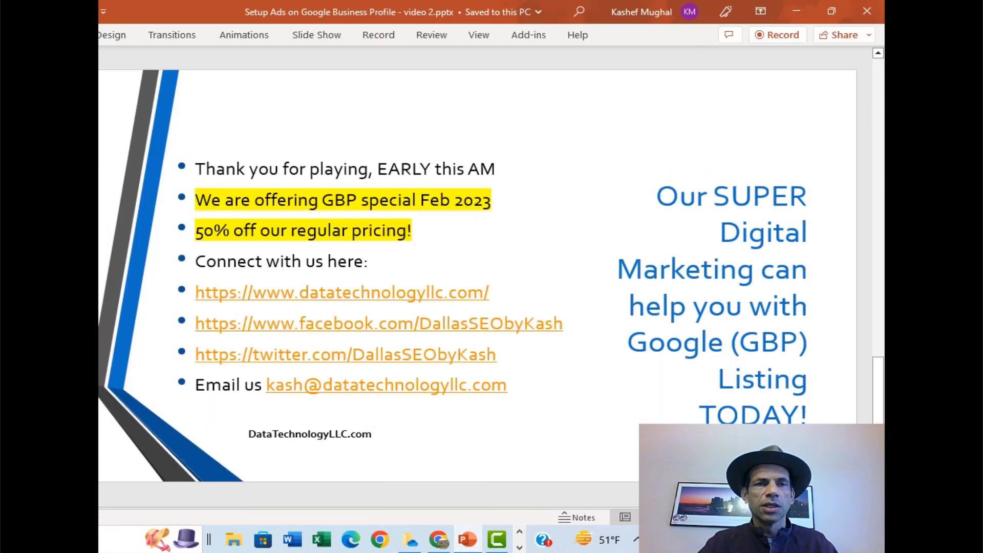